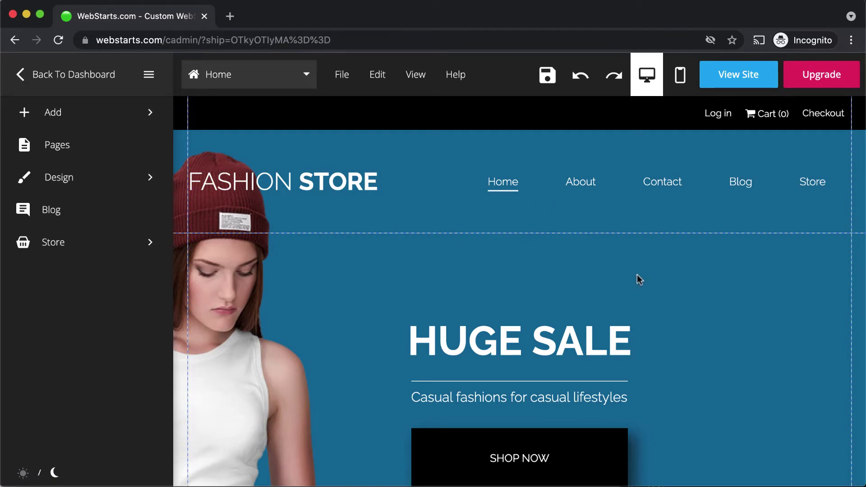
Select the 'HUGE SALE' hero heading on the Home page to show its toolbar.
{"action": "left_click", "coordinate": [583, 336]}
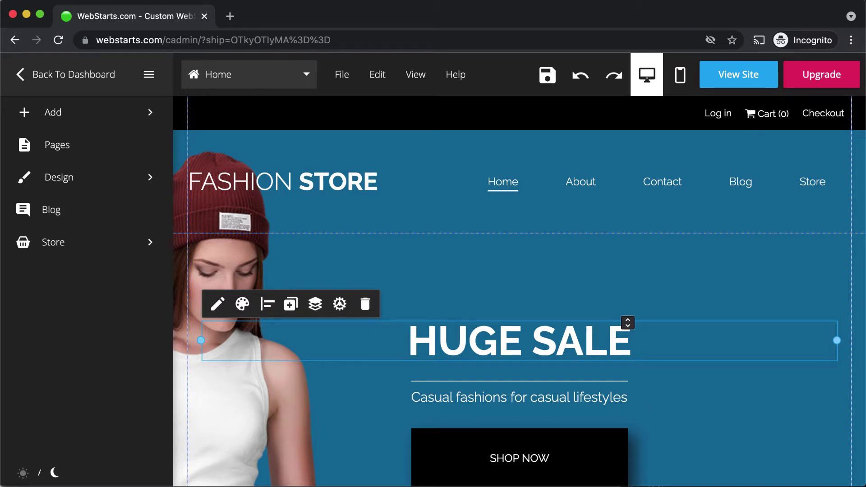
Edit the heading text, highlight the word HUGE and bring up its hyperlink options.
{"action": "left_click", "coordinate": [218, 306]}
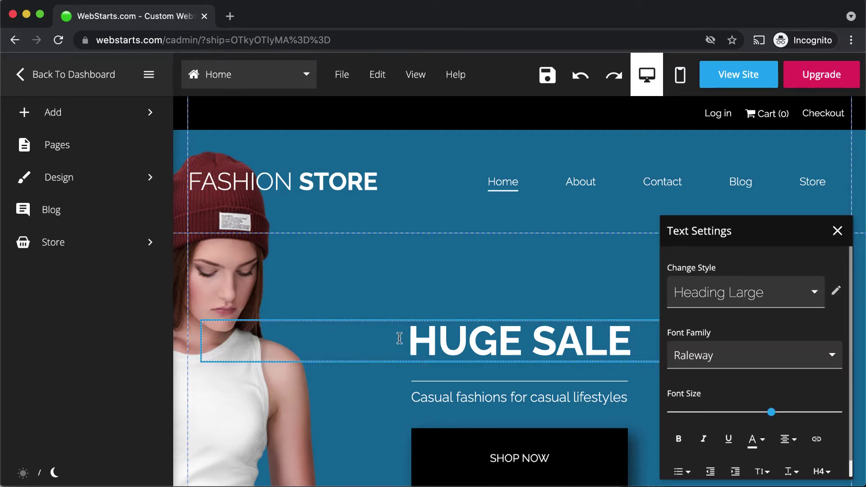
{"action": "left_click_drag", "start_coordinate": [408, 342], "coordinate": [513, 348]}
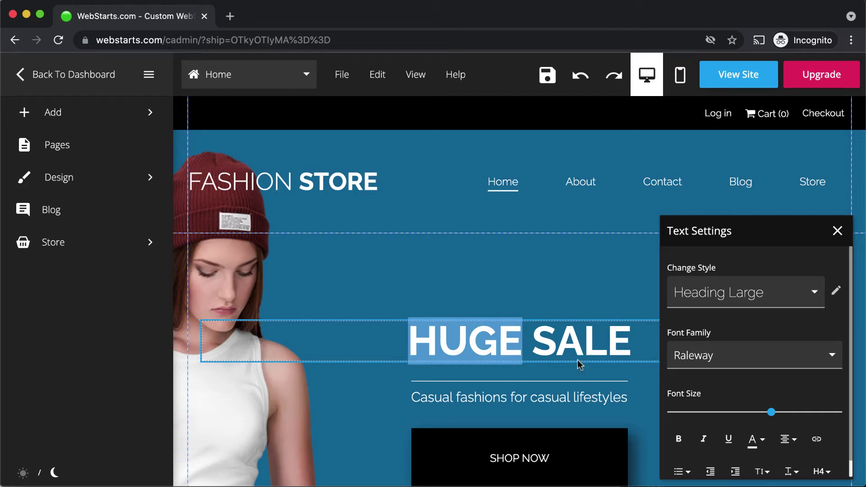
{"action": "left_click", "coordinate": [816, 439]}
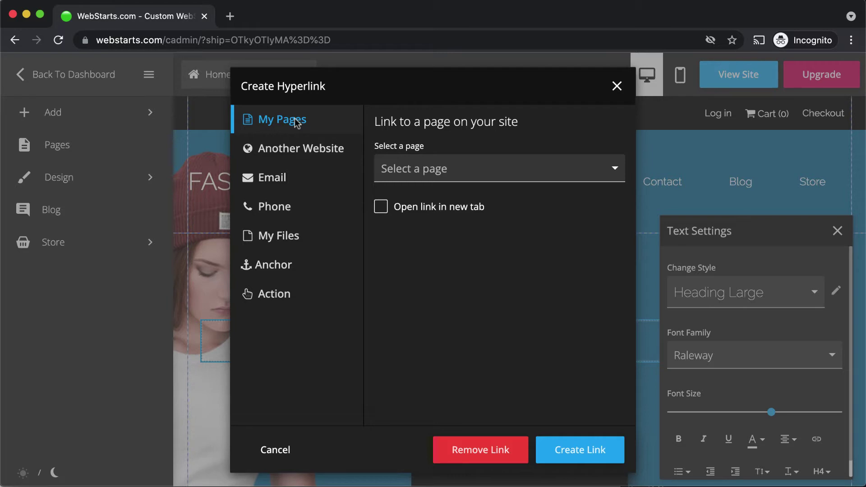
Browse the page list, then the Another Website, Email and Phone link forms.
{"action": "left_click", "coordinate": [451, 167]}
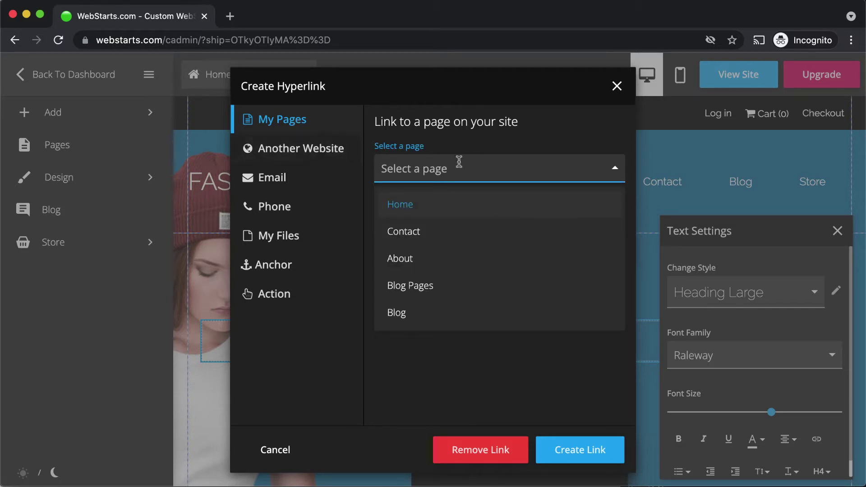
{"action": "left_click", "coordinate": [317, 153]}
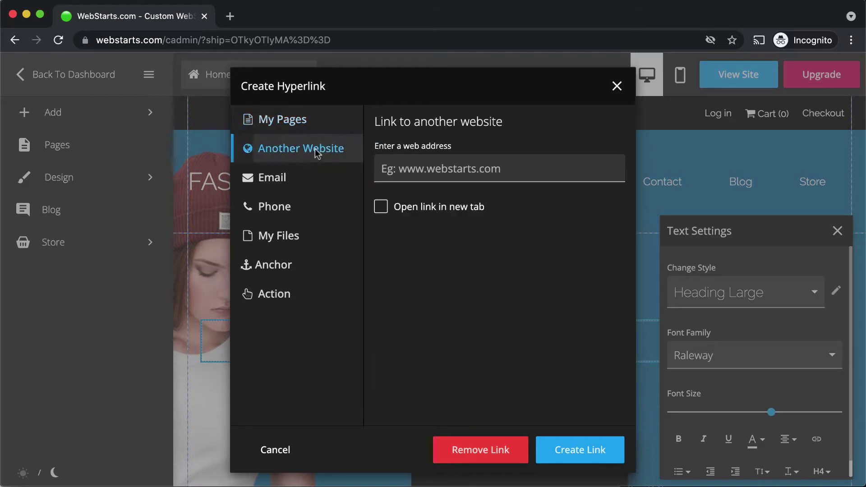
{"action": "left_click", "coordinate": [446, 169]}
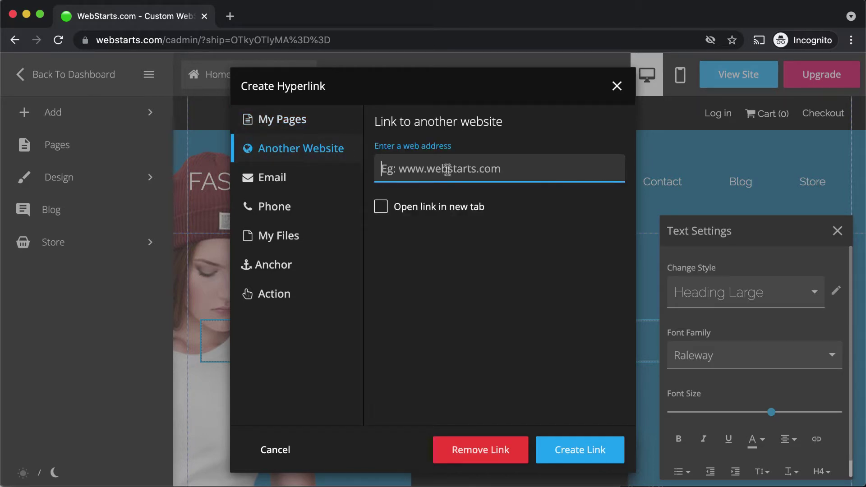
{"action": "left_click", "coordinate": [309, 176]}
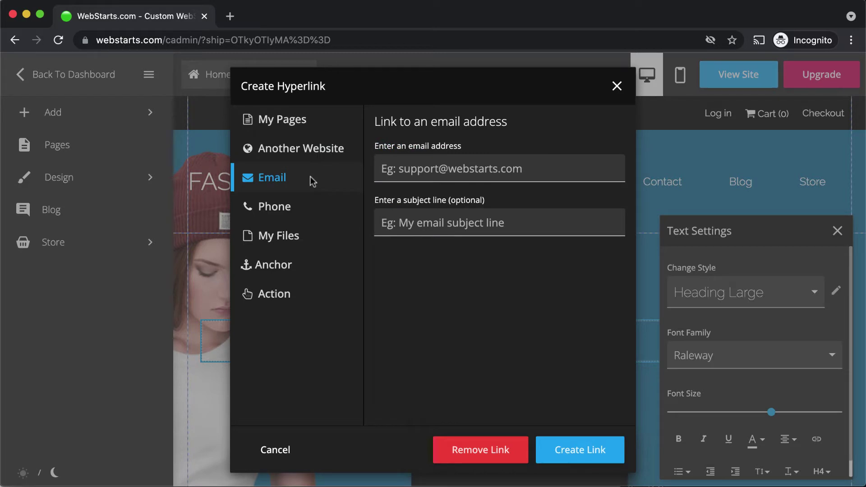
{"action": "left_click", "coordinate": [308, 208]}
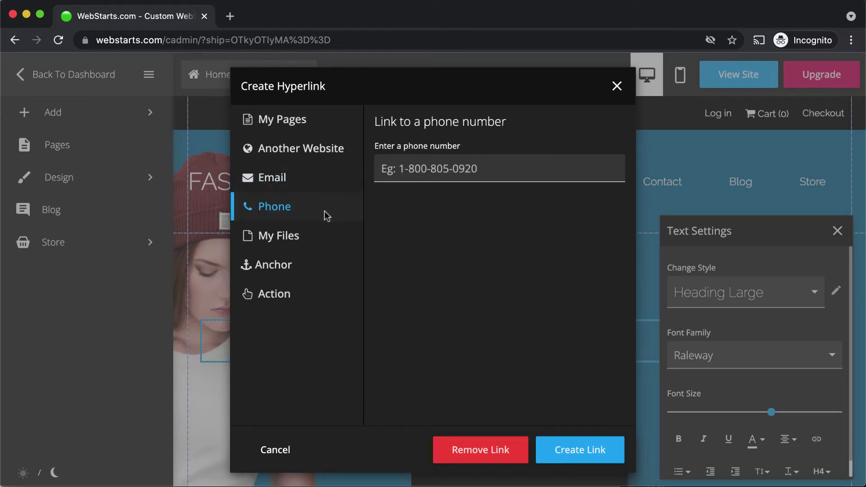
Preview the My Files, Anchor and Action link options, closing the file browser unused.
{"action": "left_click", "coordinate": [323, 240]}
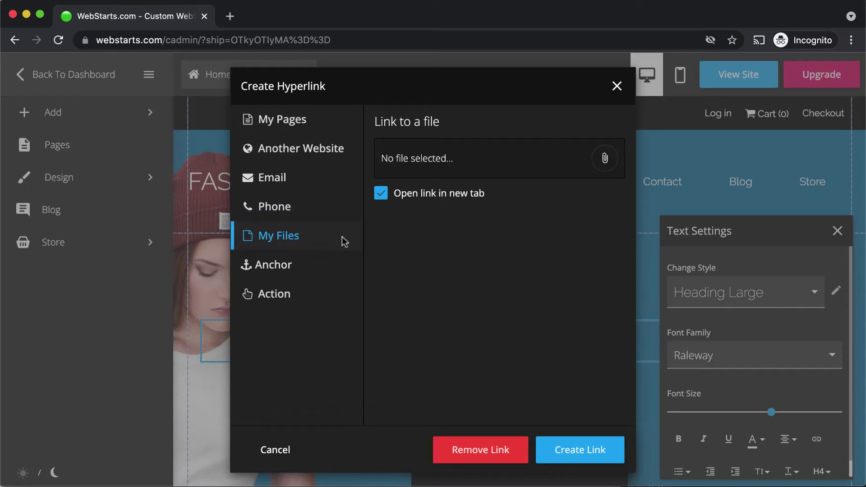
{"action": "left_click", "coordinate": [608, 163]}
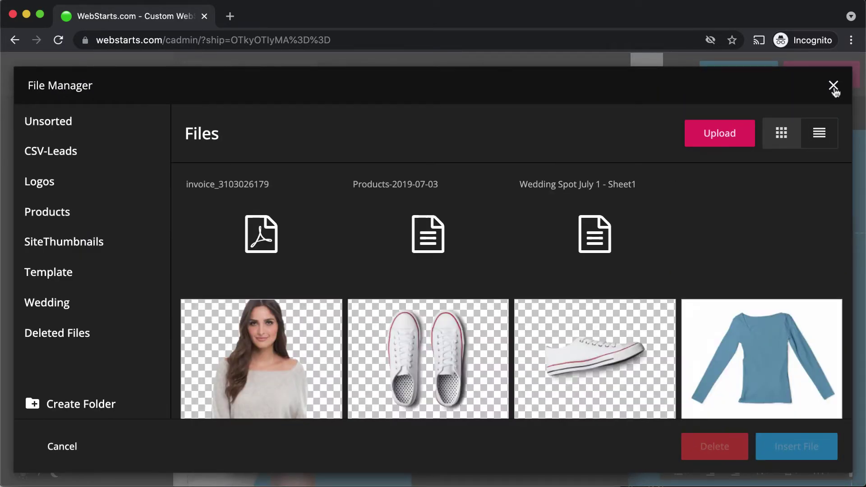
{"action": "left_click", "coordinate": [833, 85]}
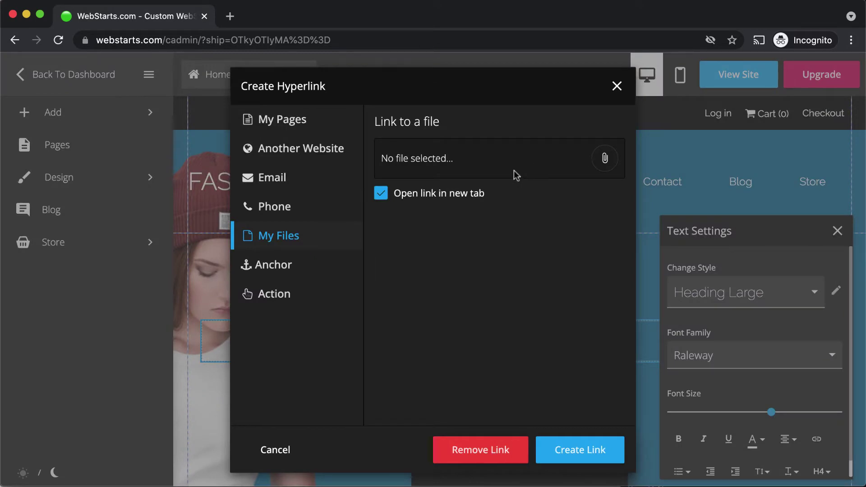
{"action": "left_click", "coordinate": [292, 270]}
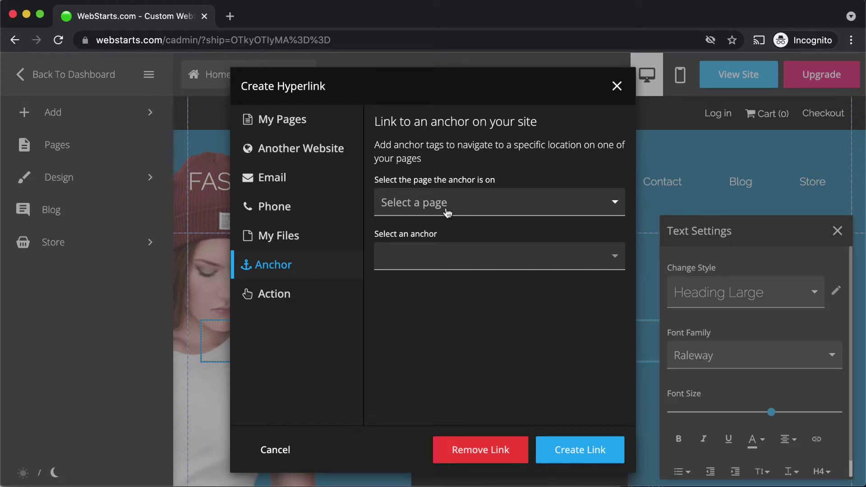
{"action": "left_click", "coordinate": [315, 297]}
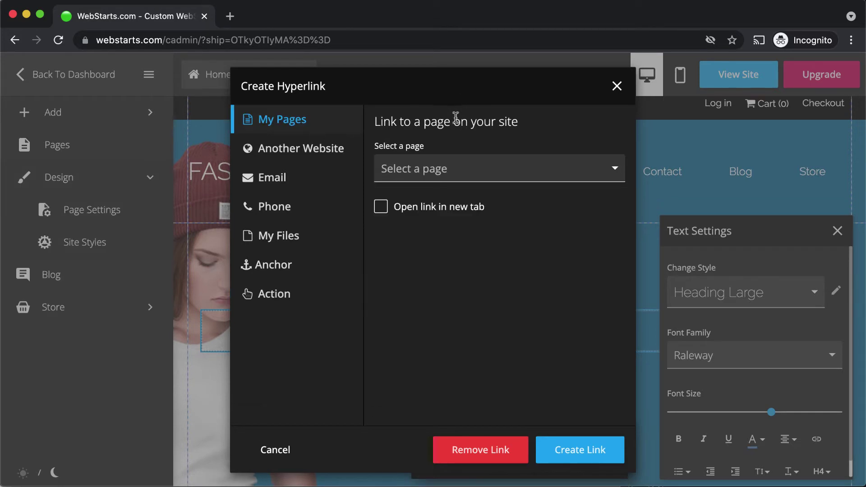
Choose the Contact page as HUGE's link target and create the link.
{"action": "left_click", "coordinate": [470, 169]}
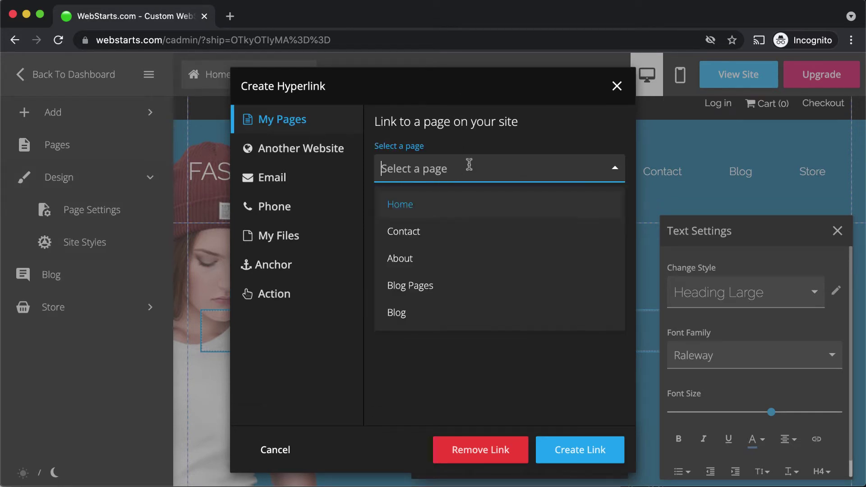
{"action": "left_click", "coordinate": [458, 230]}
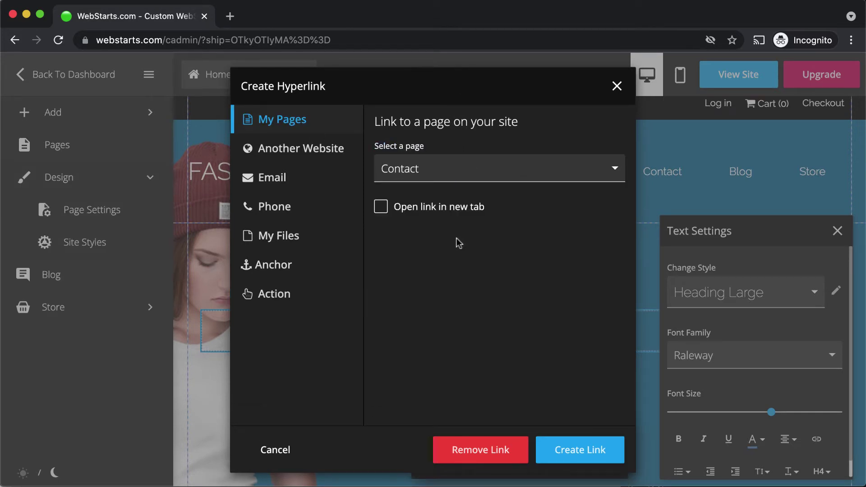
{"action": "left_click", "coordinate": [604, 451]}
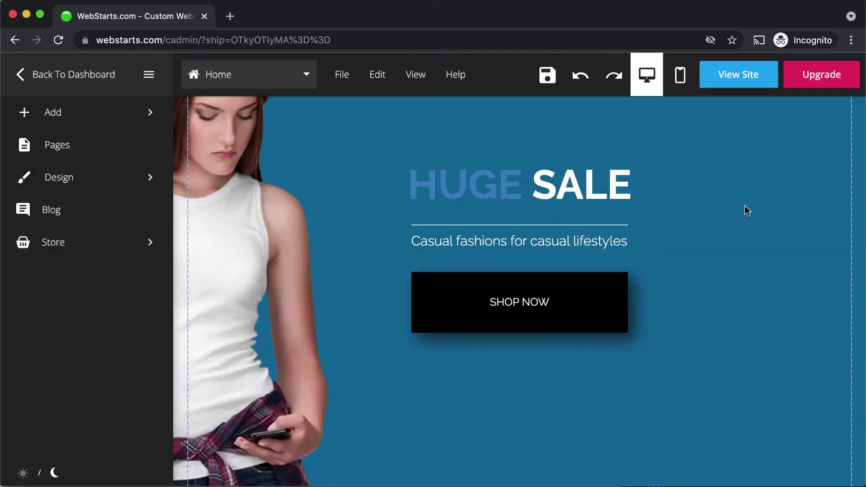
Set the SHOP NOW button's link target to the Store page from its Settings.
{"action": "left_click", "coordinate": [605, 288]}
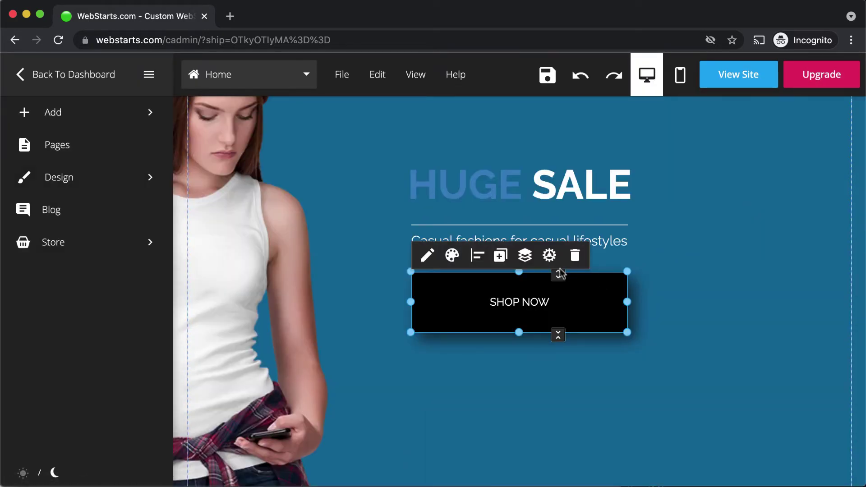
{"action": "left_click", "coordinate": [550, 256]}
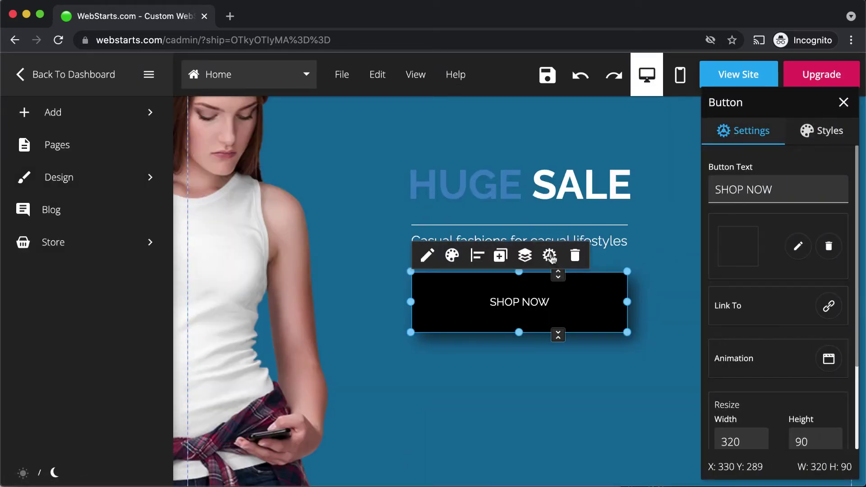
{"action": "left_click", "coordinate": [828, 306]}
{"action": "left_click", "coordinate": [569, 179]}
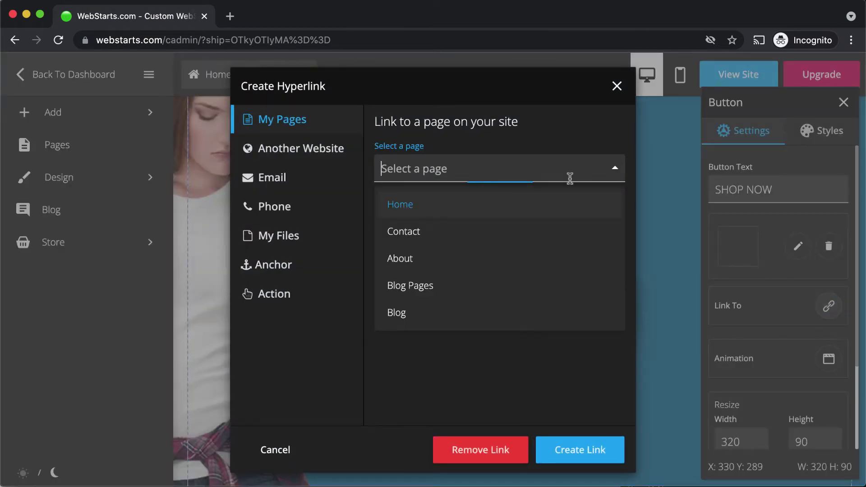
{"action": "scroll", "coordinate": [543, 236], "scroll_direction": "down", "scroll_amount": 8}
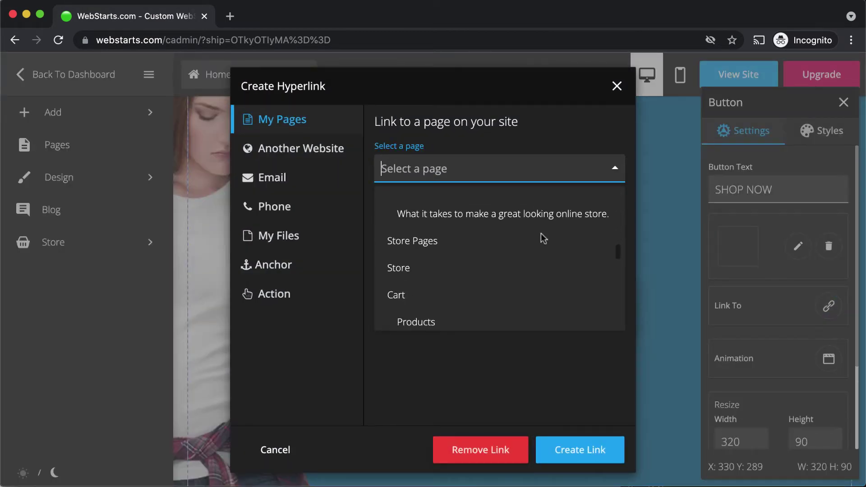
{"action": "left_click", "coordinate": [472, 273]}
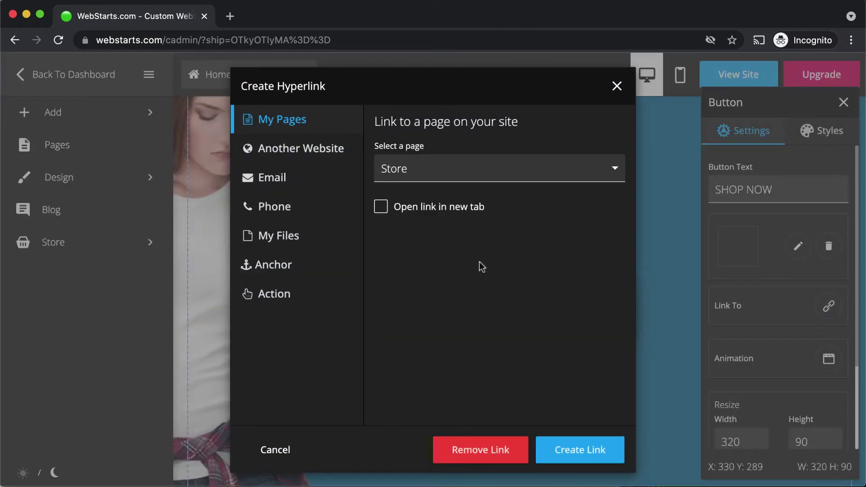
{"action": "left_click", "coordinate": [584, 452]}
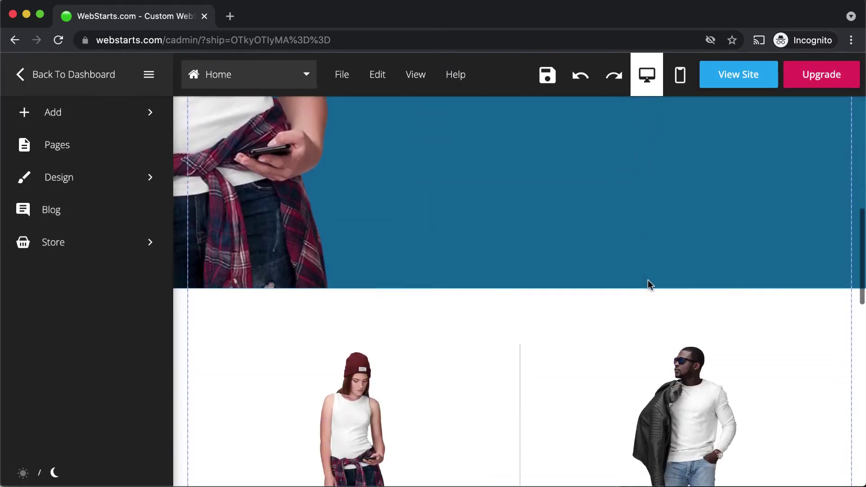
Set the men's model image's link target to the Mens Shirts page.
{"action": "left_click", "coordinate": [676, 276]}
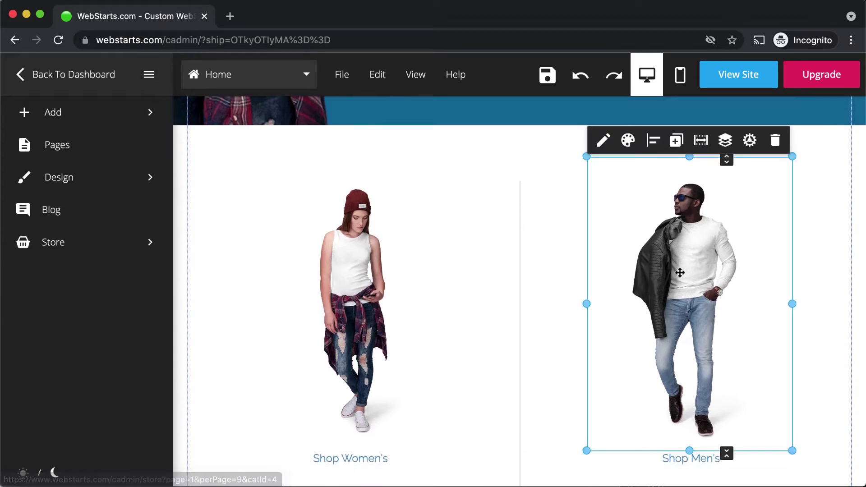
{"action": "left_click", "coordinate": [750, 143]}
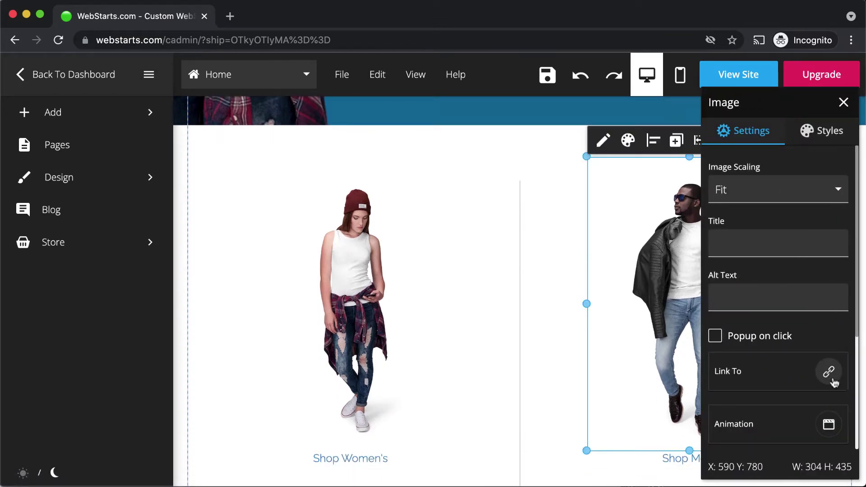
{"action": "left_click", "coordinate": [828, 373]}
{"action": "left_click", "coordinate": [506, 177]}
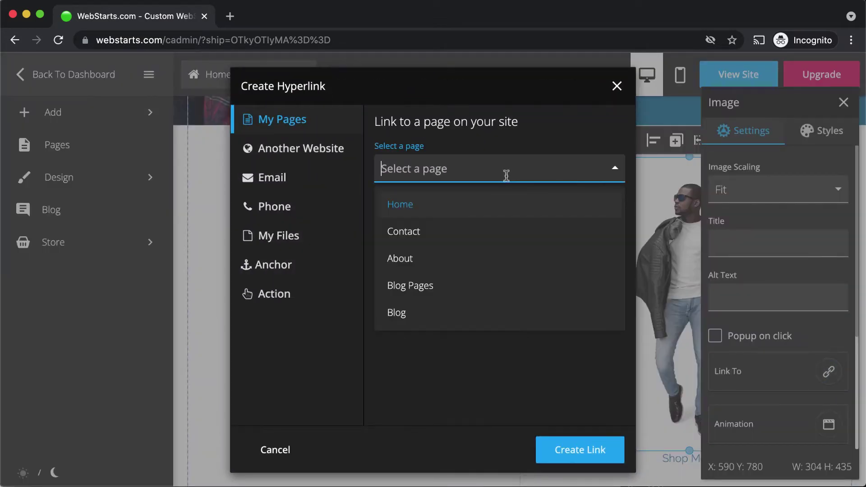
{"action": "scroll", "coordinate": [525, 304], "scroll_direction": "down", "scroll_amount": 5}
{"action": "left_click", "coordinate": [469, 223]}
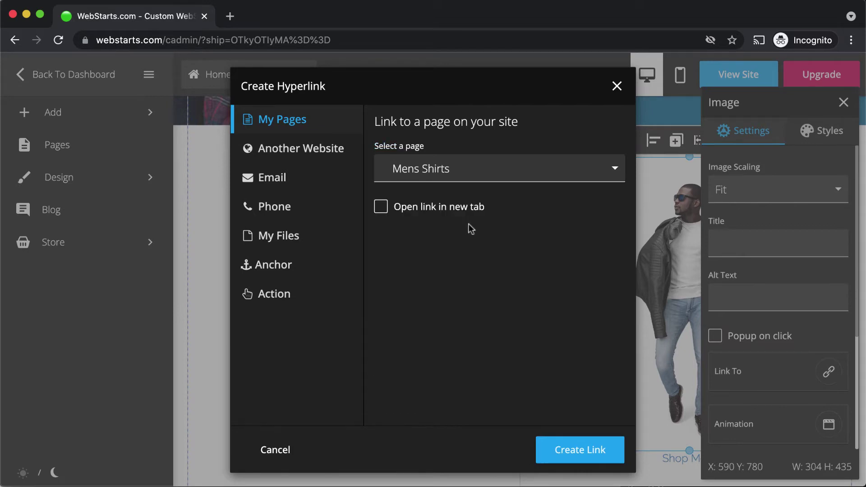
{"action": "left_click", "coordinate": [600, 449]}
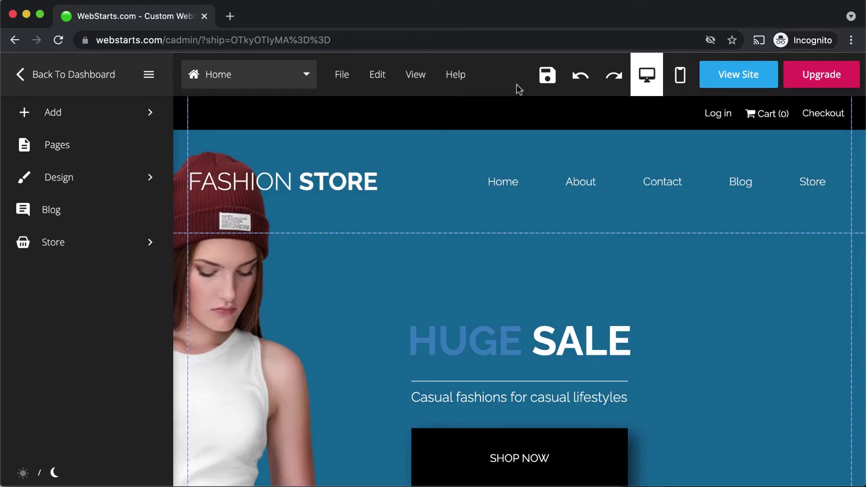
In the navigation menu's page list, start a custom external link named 'Services'.
{"action": "left_click", "coordinate": [555, 187]}
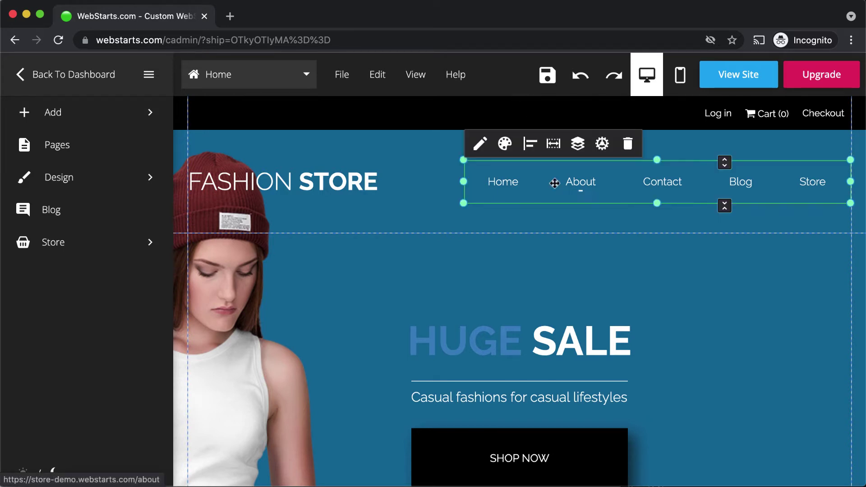
{"action": "left_click", "coordinate": [479, 144]}
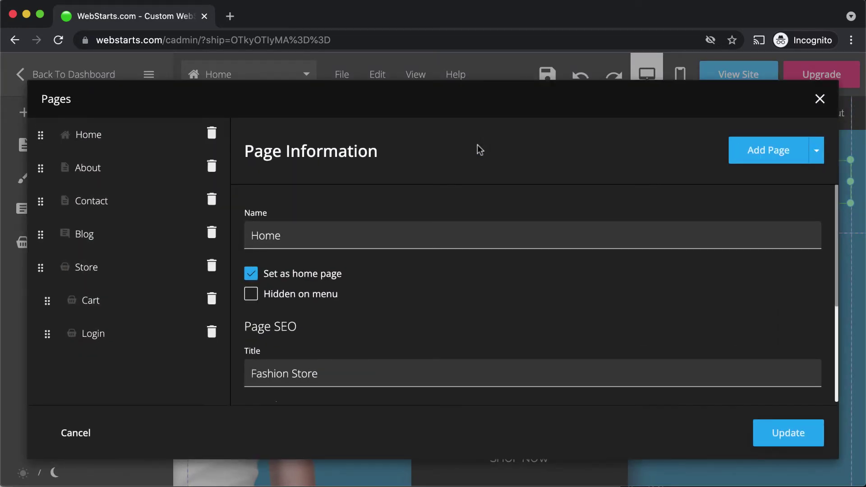
{"action": "left_click", "coordinate": [813, 155]}
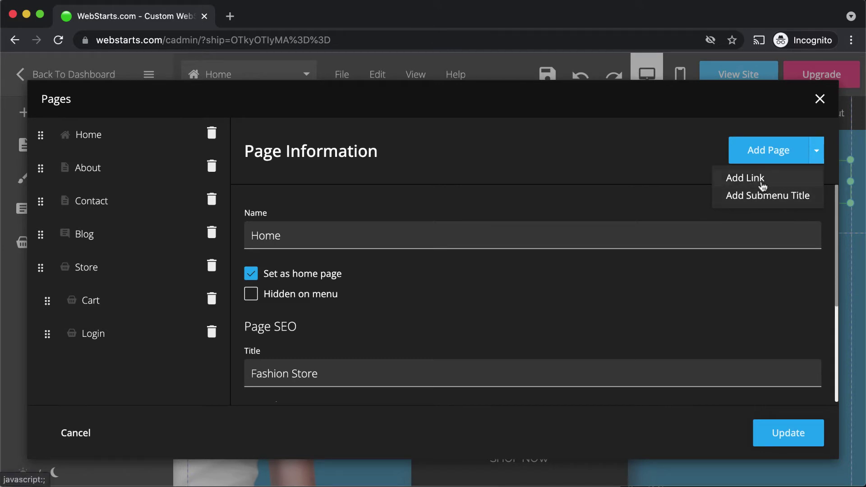
{"action": "left_click", "coordinate": [736, 181]}
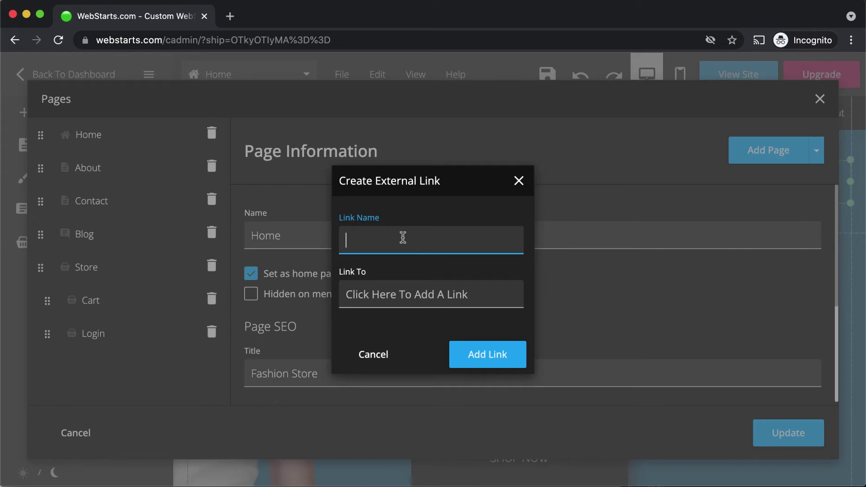
{"action": "type", "text": "Services"}
{"action": "left_click", "coordinate": [410, 288]}
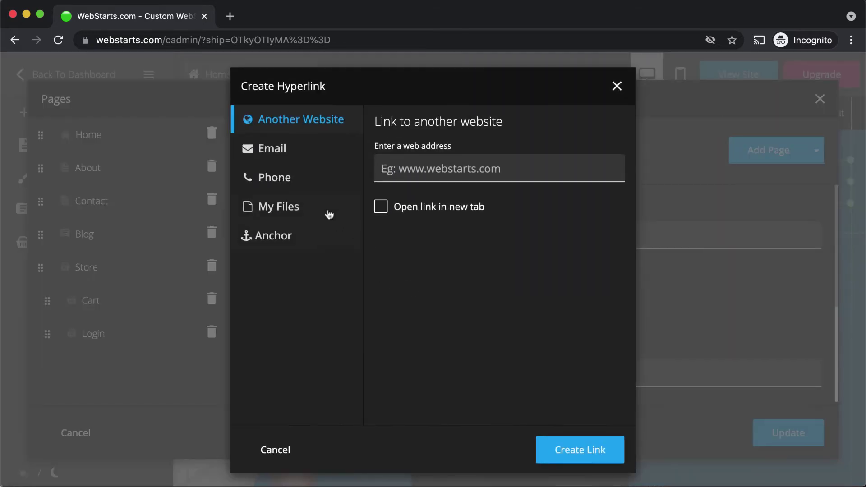
{"action": "left_click", "coordinate": [451, 168]}
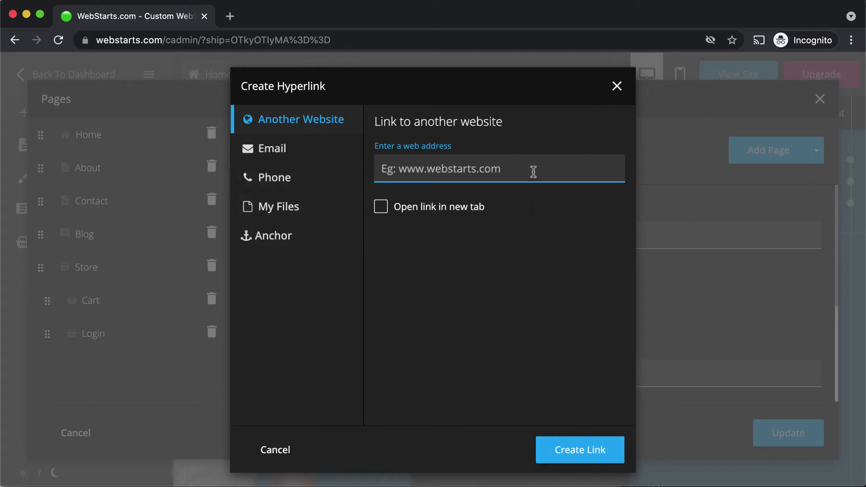
{"action": "type", "text": "w"}
{"action": "key", "text": "BackSpace"}
{"action": "type", "text": "https"}
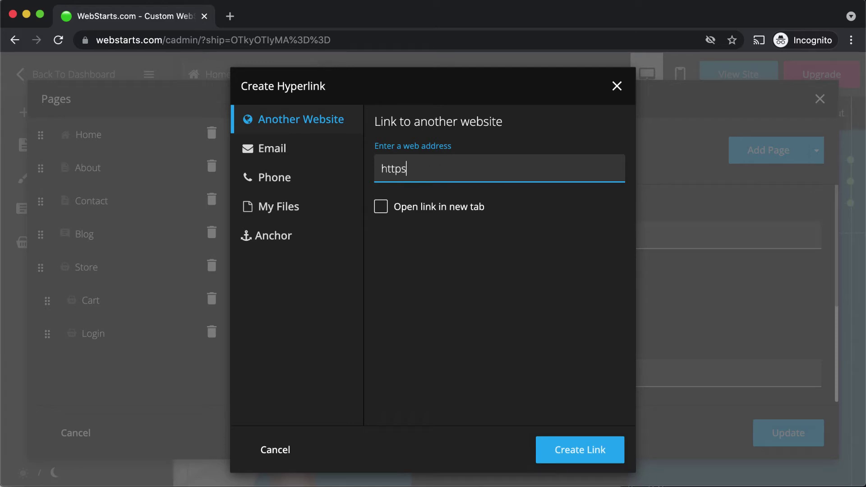
{"action": "type", "text": "://www.webstarts.com"}
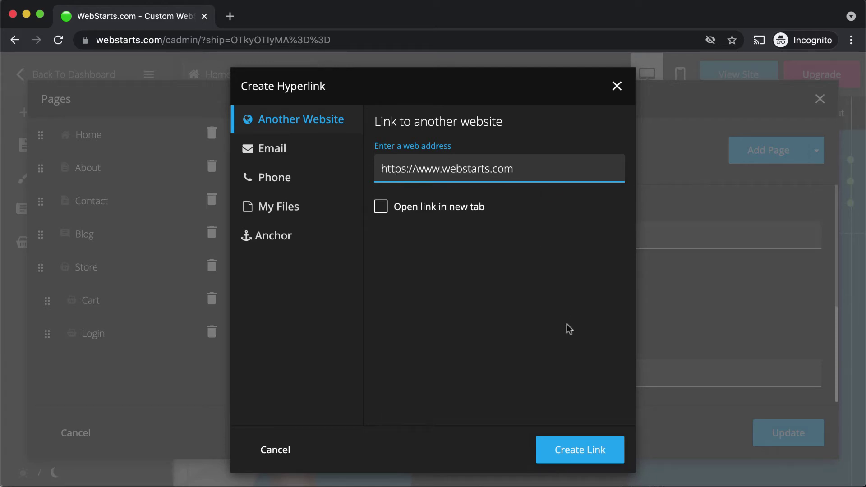
{"action": "left_click", "coordinate": [607, 466]}
{"action": "left_click", "coordinate": [613, 457]}
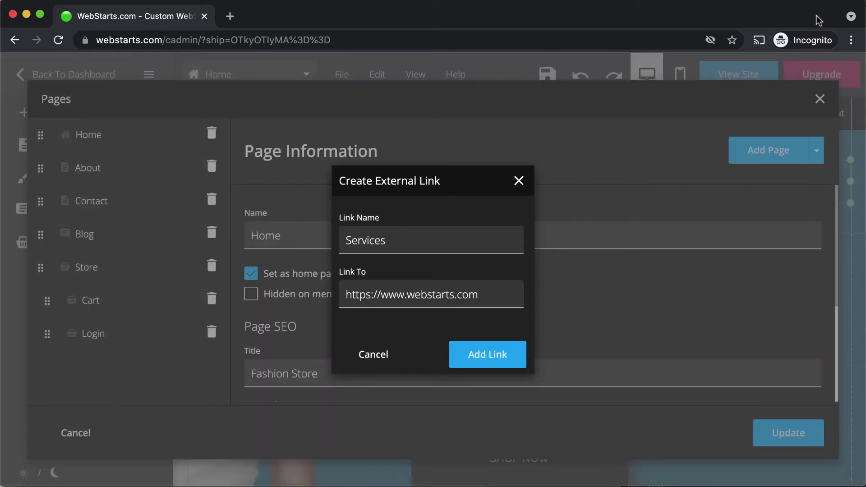
{"action": "left_click", "coordinate": [506, 362]}
{"action": "left_click", "coordinate": [814, 439]}
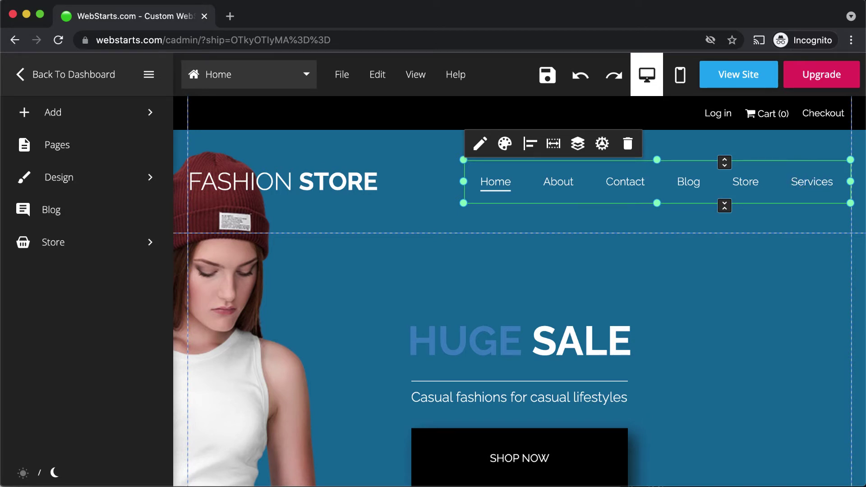
{"action": "scroll", "coordinate": [627, 261], "scroll_direction": "down", "scroll_amount": 10}
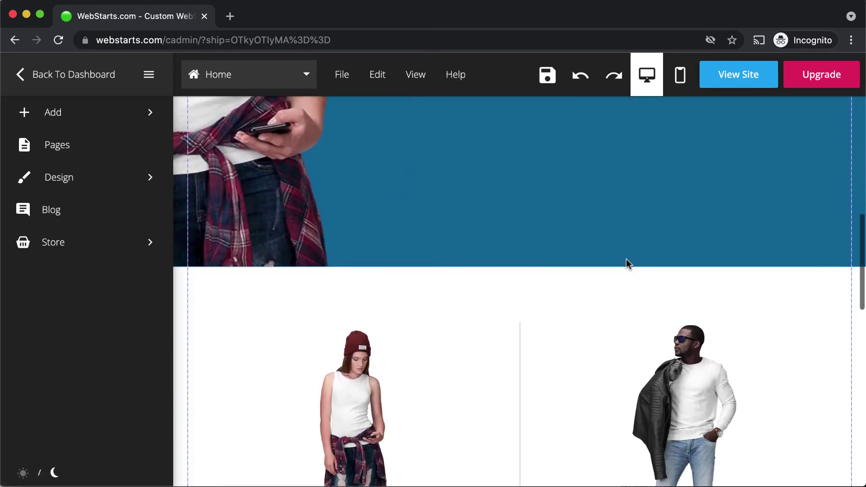
{"action": "scroll", "coordinate": [628, 265], "scroll_direction": "down", "scroll_amount": 2}
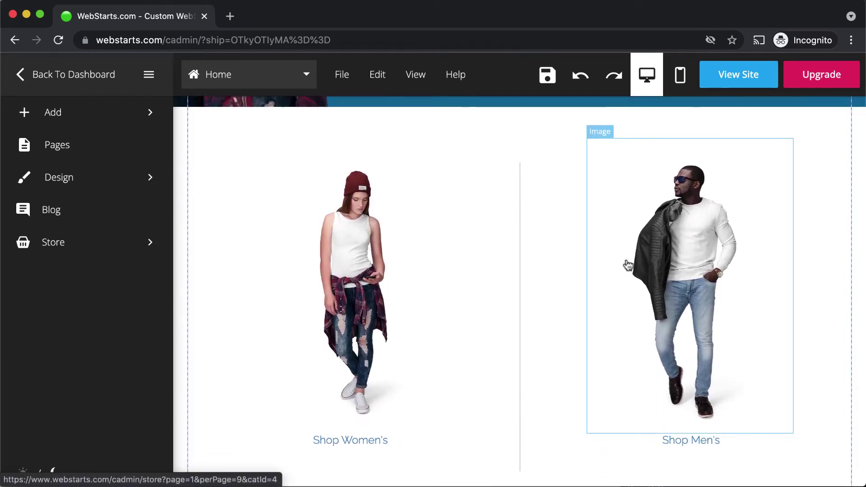
{"action": "scroll", "coordinate": [628, 265], "scroll_direction": "up", "scroll_amount": 12}
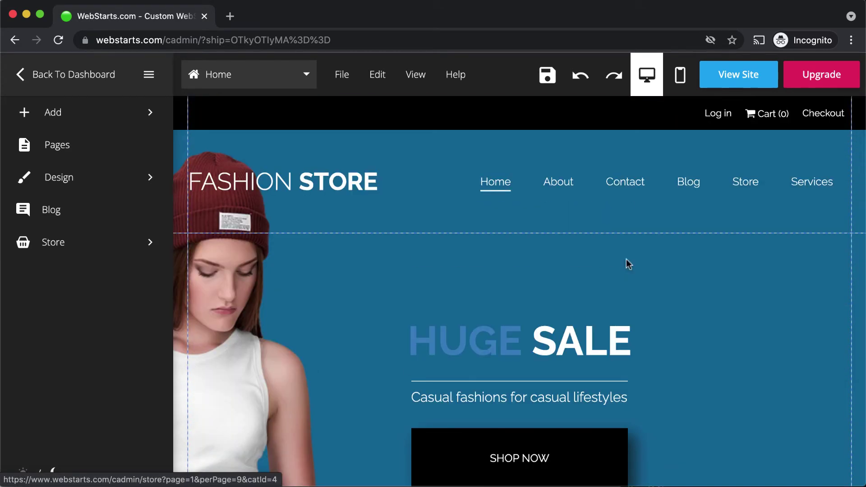
Add Anchor 1 and drag it to Y:730, the top of the Shop Women's/Men's strip.
{"action": "left_click", "coordinate": [143, 117]}
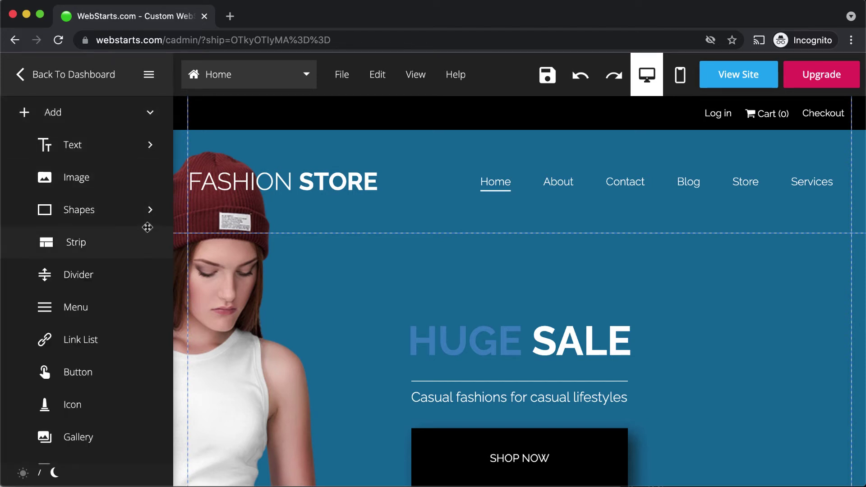
{"action": "scroll", "coordinate": [147, 226], "scroll_direction": "down", "scroll_amount": 4}
{"action": "scroll", "coordinate": [148, 227], "scroll_direction": "down", "scroll_amount": 12}
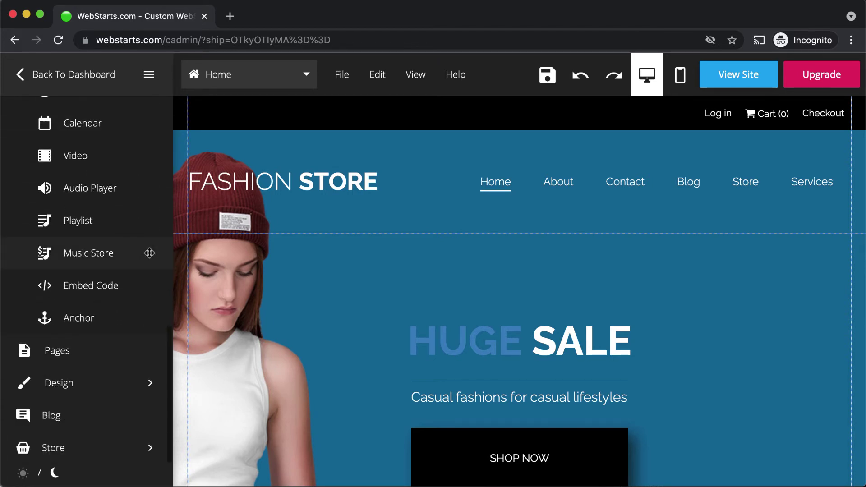
{"action": "left_click", "coordinate": [104, 326]}
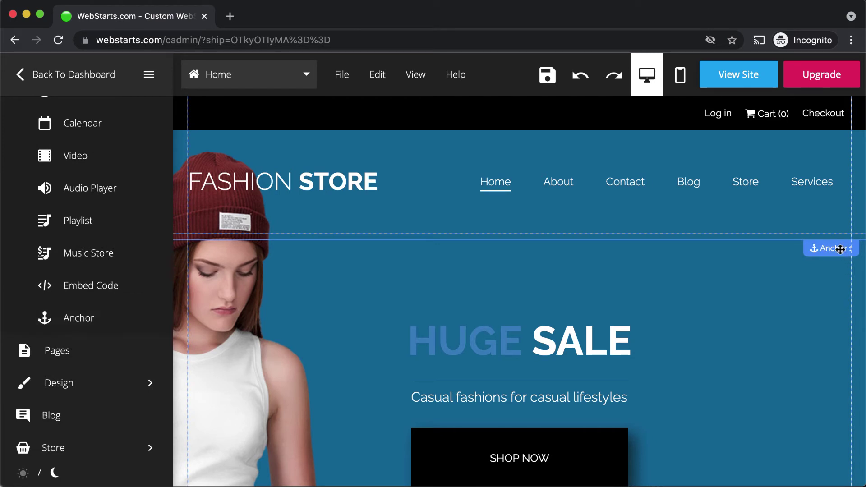
{"action": "left_click_drag", "start_coordinate": [835, 247], "coordinate": [843, 426]}
{"action": "scroll", "coordinate": [837, 408], "scroll_direction": "down", "scroll_amount": 7}
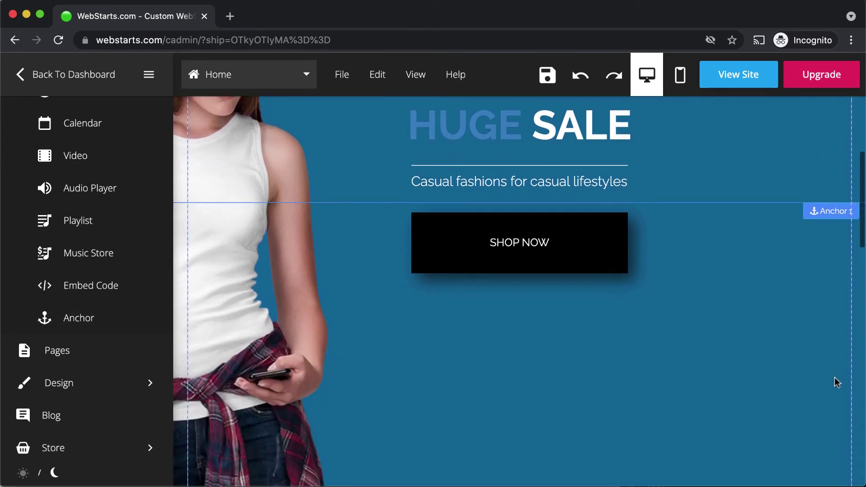
{"action": "left_click_drag", "start_coordinate": [839, 125], "coordinate": [856, 437]}
{"action": "scroll", "coordinate": [838, 411], "scroll_direction": "down", "scroll_amount": 8}
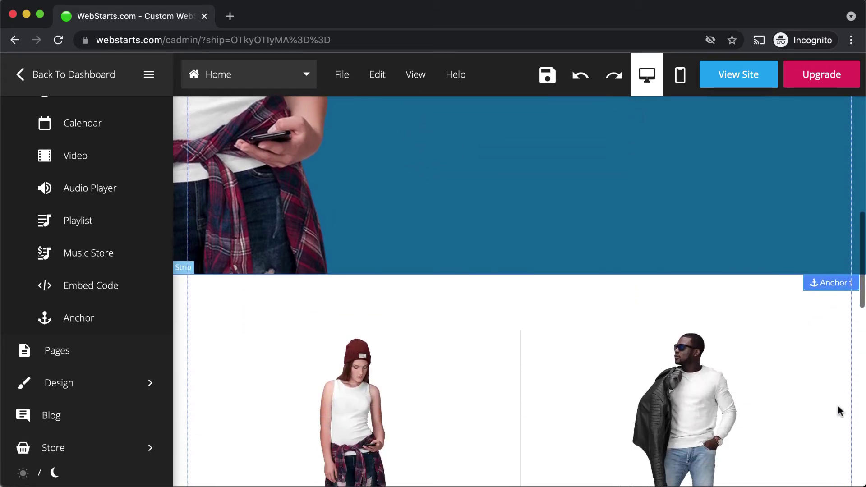
{"action": "scroll", "coordinate": [838, 411], "scroll_direction": "up", "scroll_amount": 1}
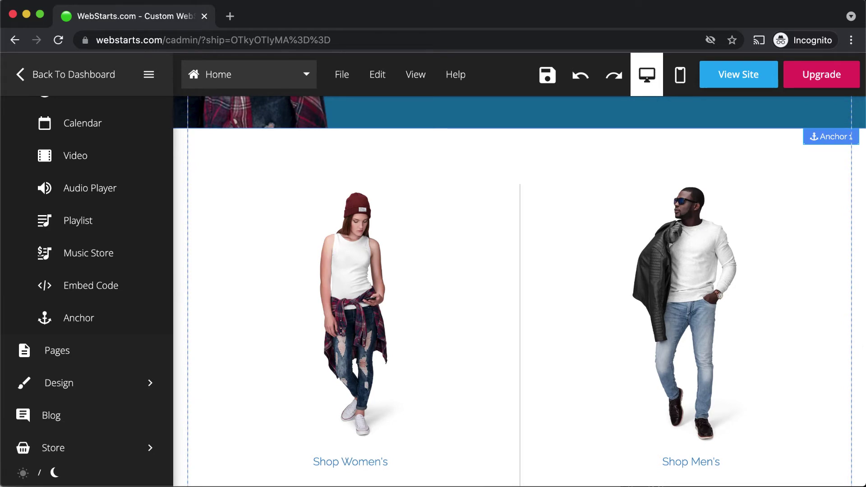
{"action": "scroll", "coordinate": [671, 304], "scroll_direction": "up", "scroll_amount": 15}
{"action": "scroll", "coordinate": [671, 303], "scroll_direction": "down", "scroll_amount": 4}
Relink the SHOP NOW button from Store to Anchor 1 on the Home page.
{"action": "left_click", "coordinate": [542, 288]}
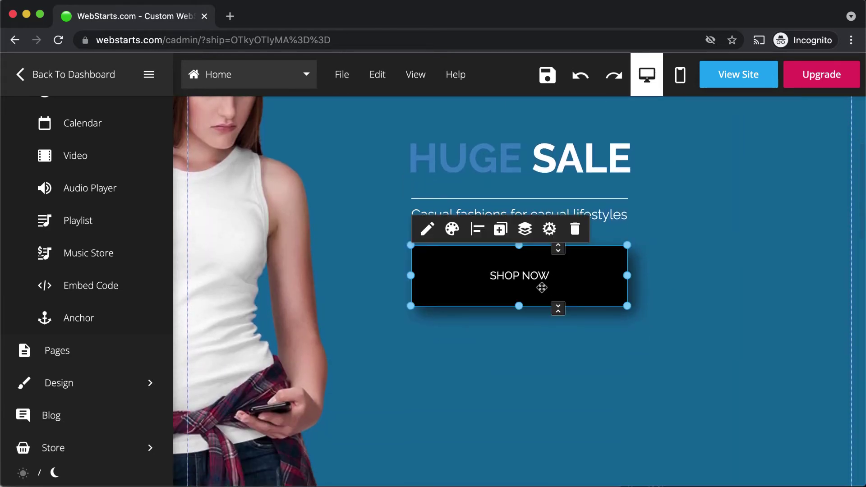
{"action": "left_click", "coordinate": [549, 229]}
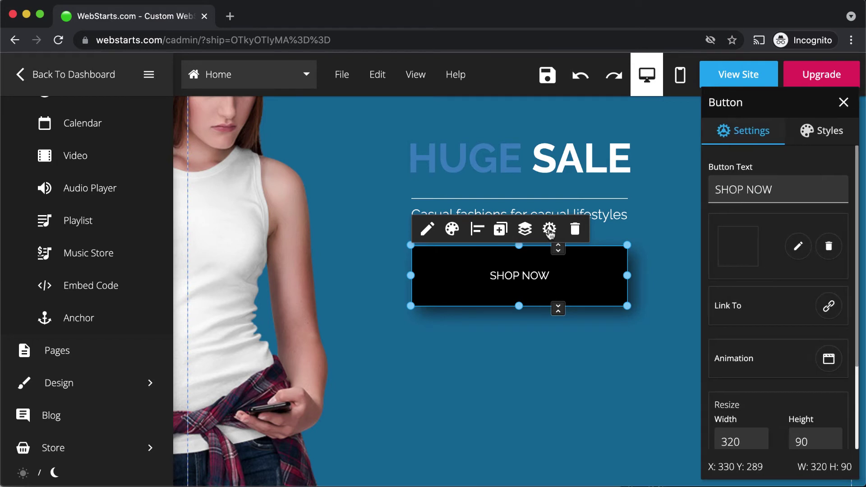
{"action": "left_click", "coordinate": [827, 306]}
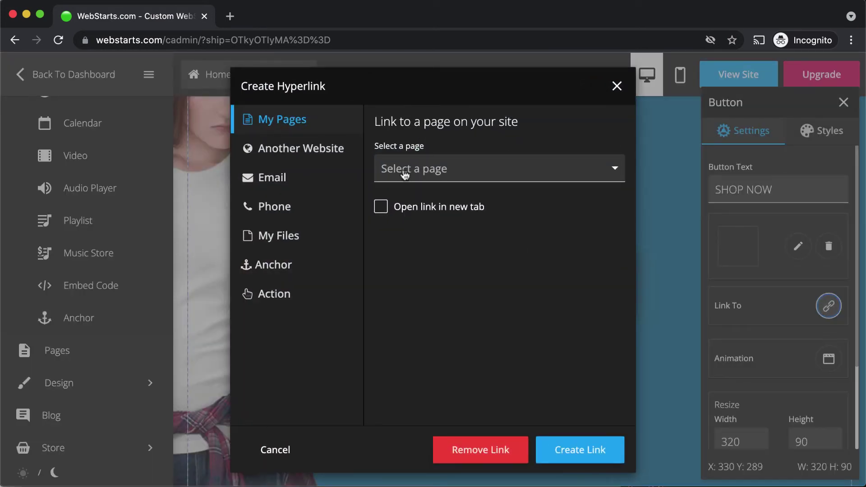
{"action": "left_click", "coordinate": [297, 266]}
{"action": "left_click", "coordinate": [423, 209]}
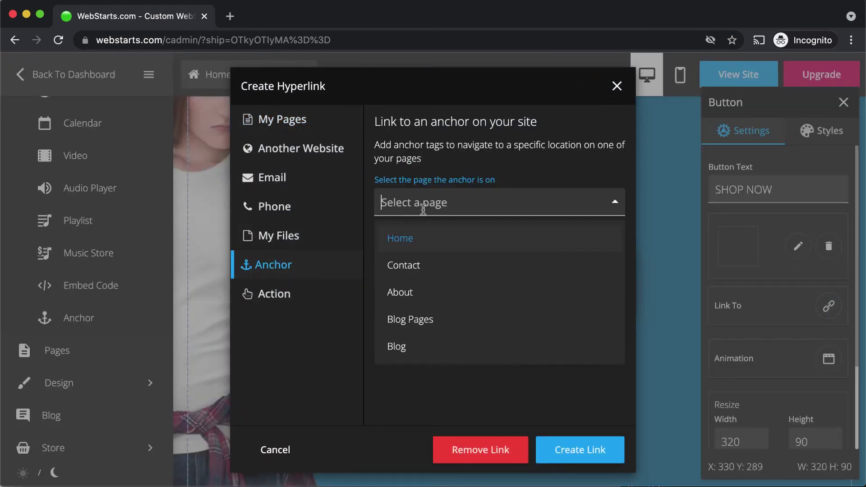
{"action": "left_click", "coordinate": [422, 251]}
{"action": "left_click", "coordinate": [426, 256]}
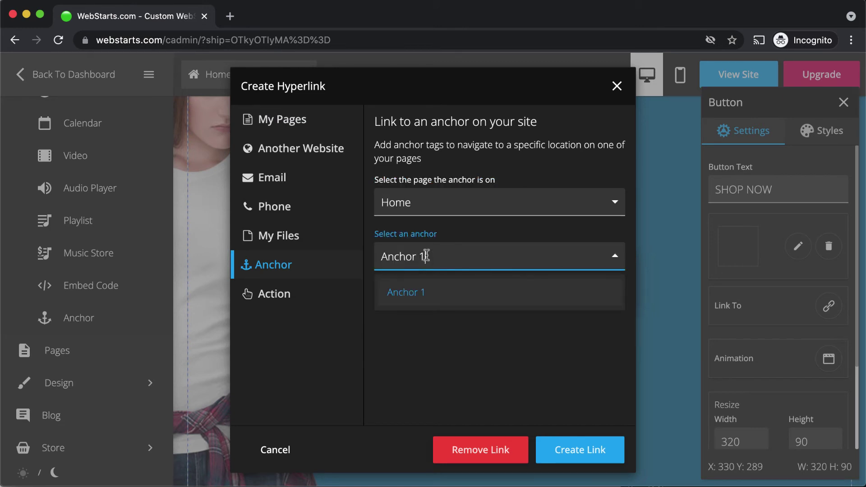
{"action": "left_click", "coordinate": [425, 296]}
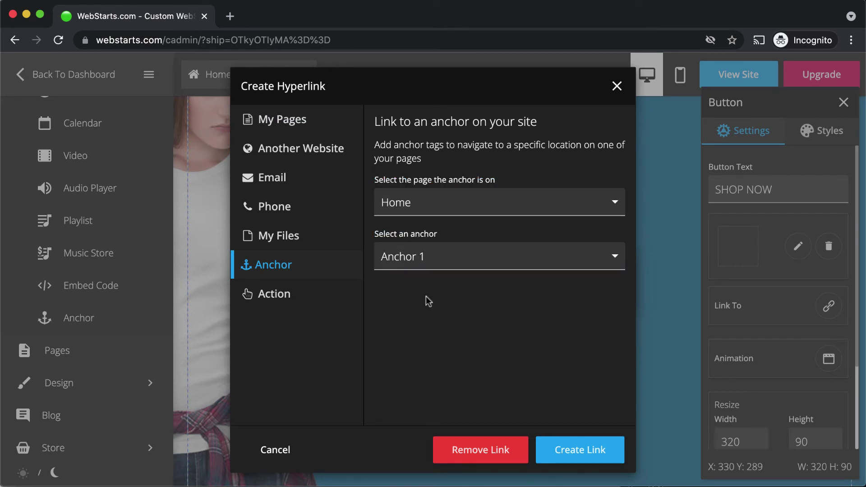
{"action": "left_click", "coordinate": [585, 450]}
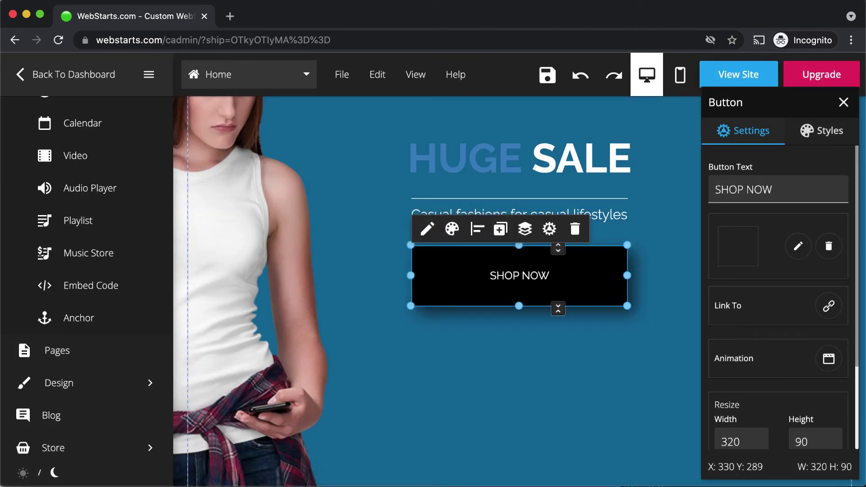
{"action": "left_click", "coordinate": [843, 102]}
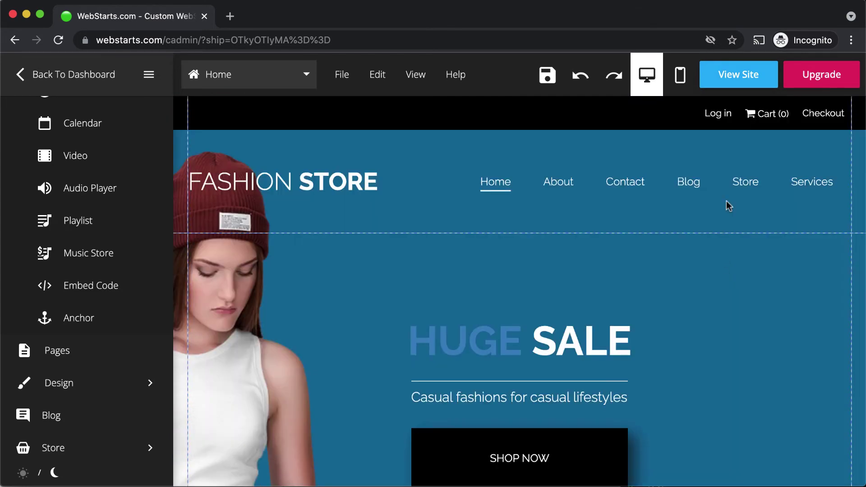
{"action": "left_click", "coordinate": [736, 82]}
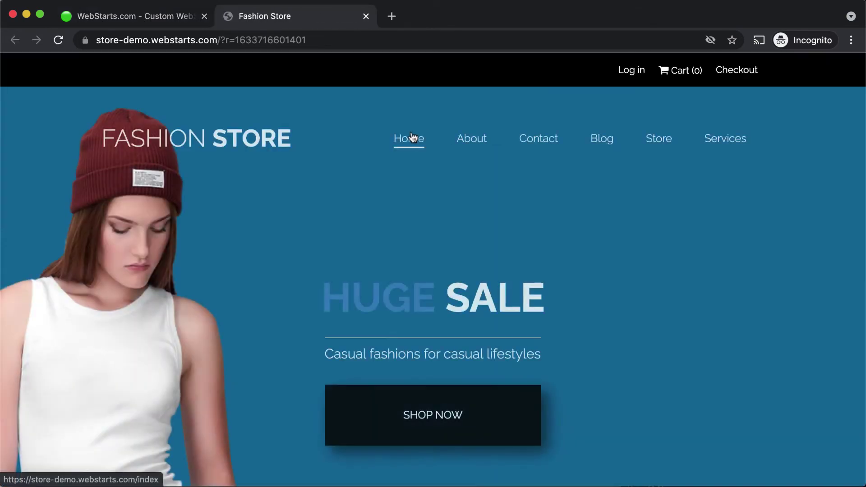
{"action": "left_click", "coordinate": [474, 404]}
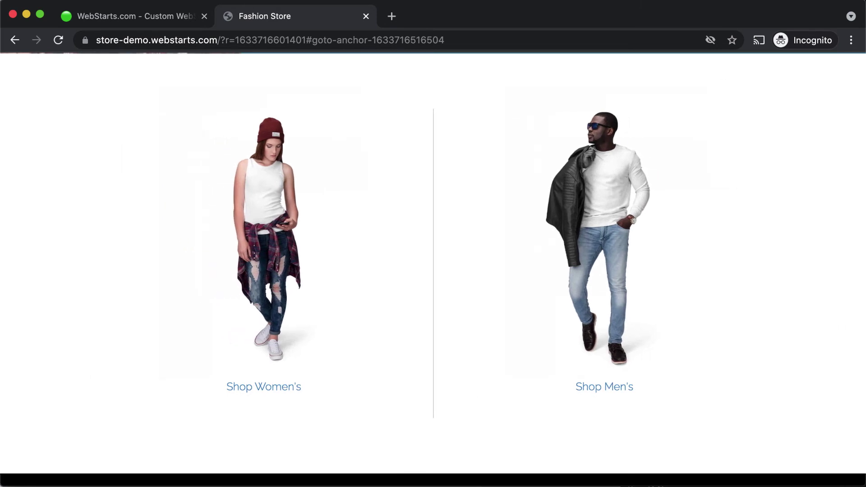
{"action": "key", "text": "super+w"}
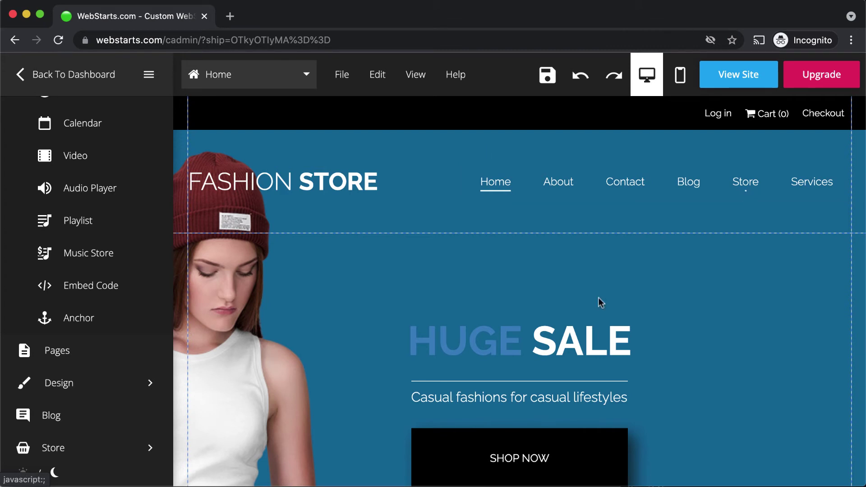
{"action": "left_click", "coordinate": [530, 339]}
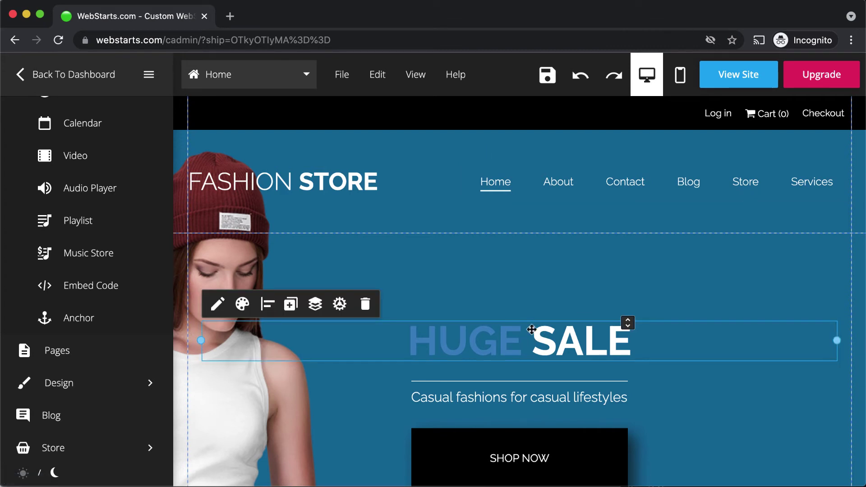
{"action": "left_click", "coordinate": [218, 306]}
{"action": "mouse_move", "coordinate": [417, 339]}
{"action": "left_mouse_down"}
{"action": "mouse_move", "coordinate": [518, 340]}
{"action": "mouse_move", "coordinate": [414, 348]}
{"action": "left_mouse_up"}
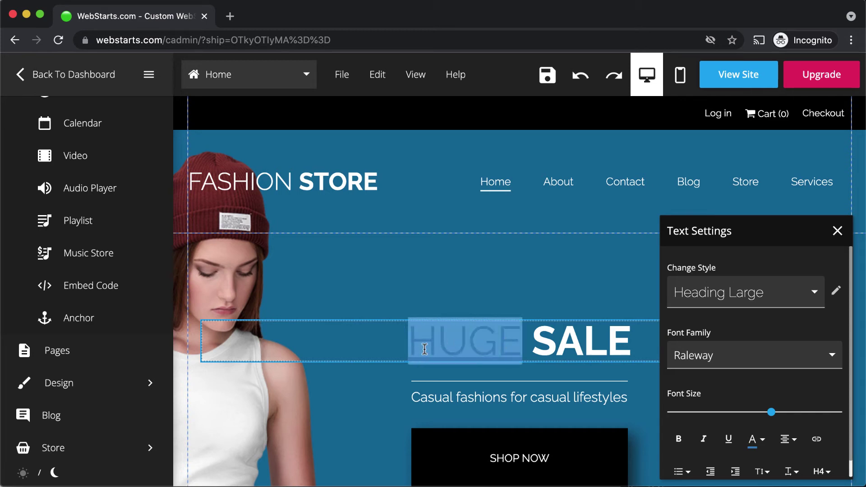
{"action": "left_click", "coordinate": [815, 441]}
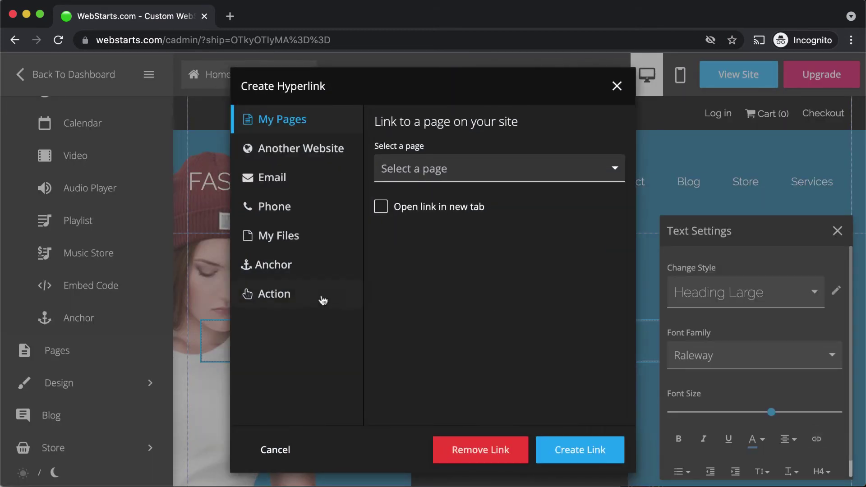
{"action": "left_click", "coordinate": [304, 299]}
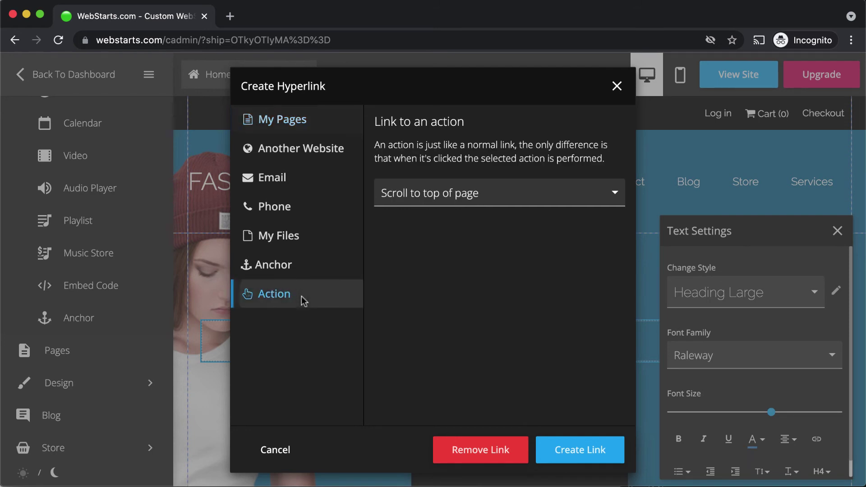
{"action": "left_click", "coordinate": [486, 198]}
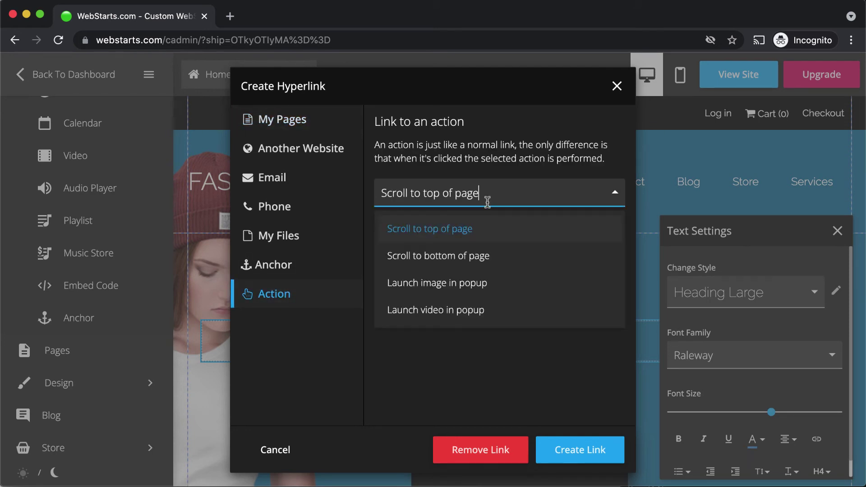
{"action": "left_click", "coordinate": [486, 284]}
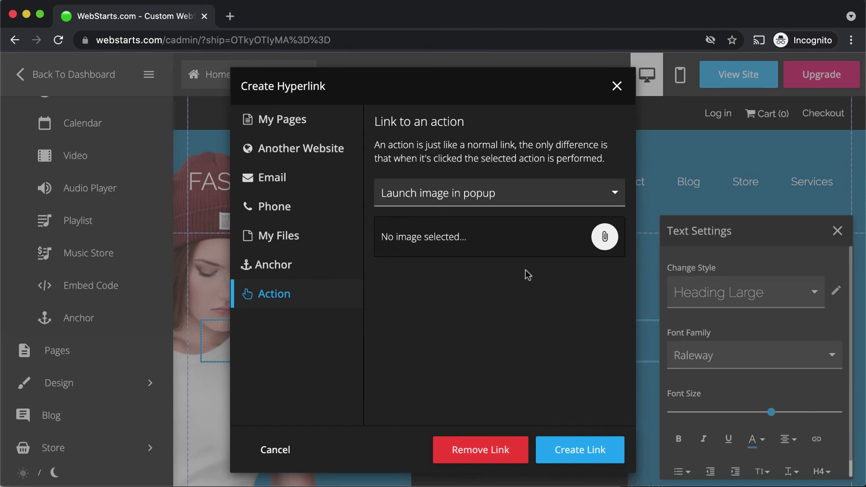
{"action": "left_click", "coordinate": [606, 240]}
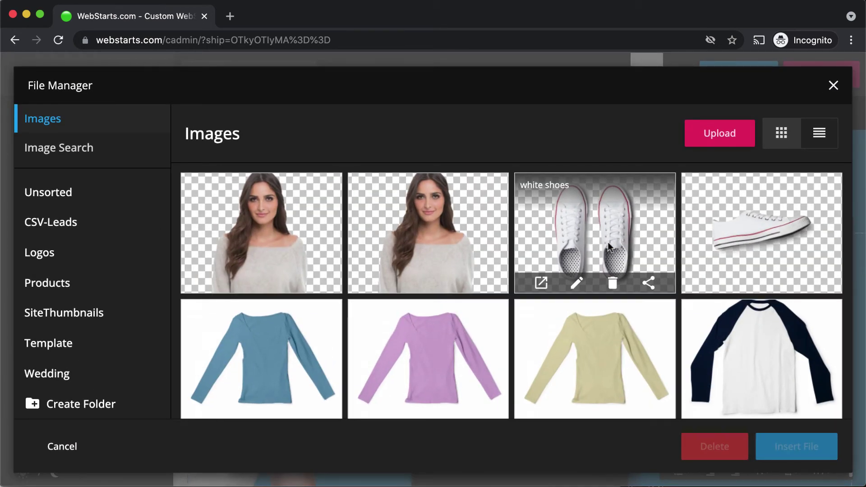
{"action": "left_click", "coordinate": [463, 237]}
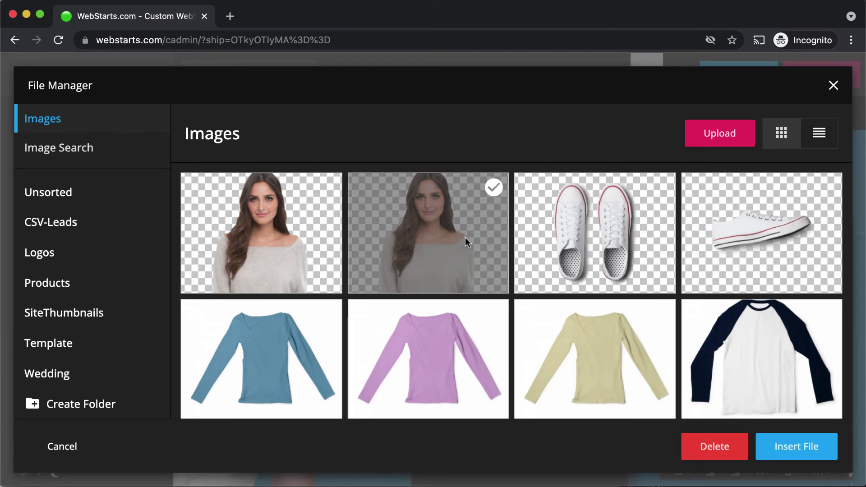
{"action": "left_click", "coordinate": [799, 444]}
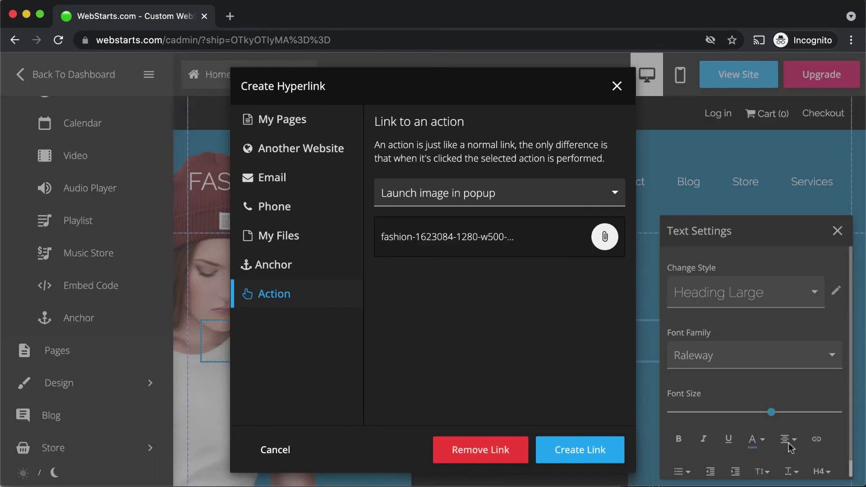
{"action": "left_click", "coordinate": [608, 450]}
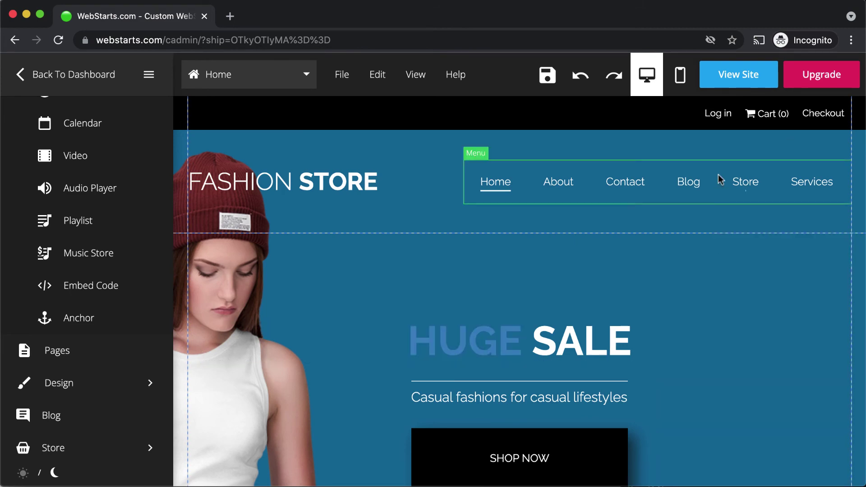
{"action": "left_click", "coordinate": [744, 74]}
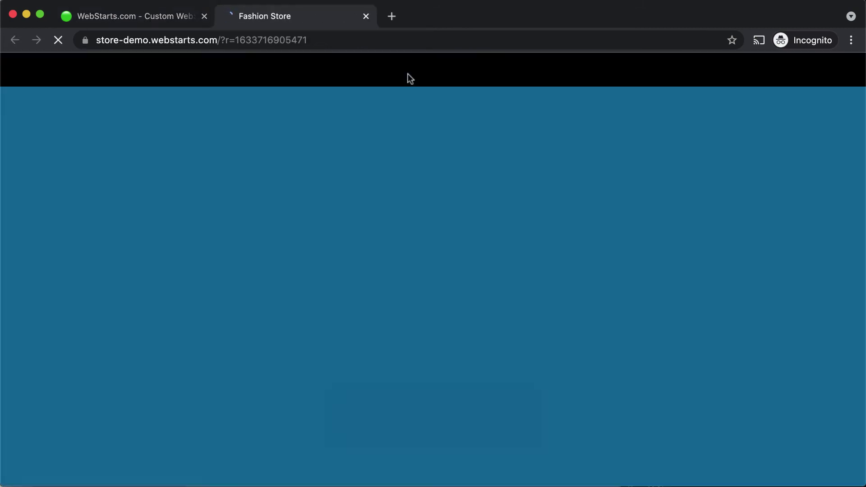
{"action": "left_click", "coordinate": [492, 400]}
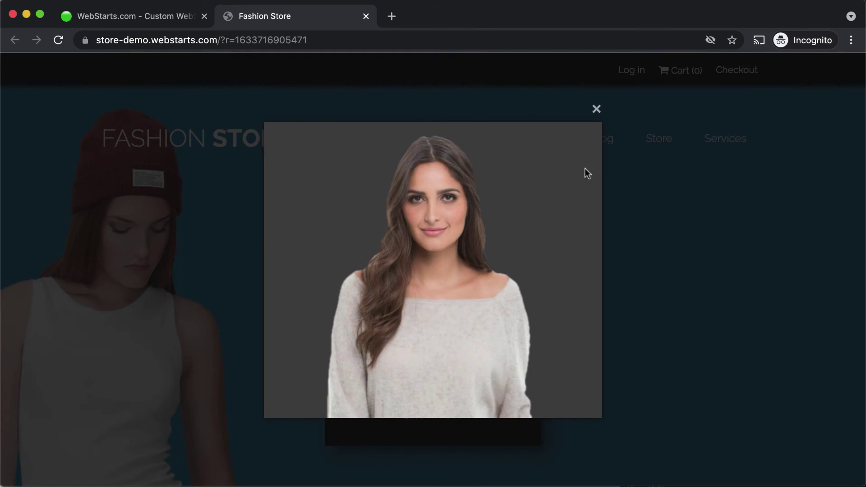
{"action": "left_click", "coordinate": [596, 110]}
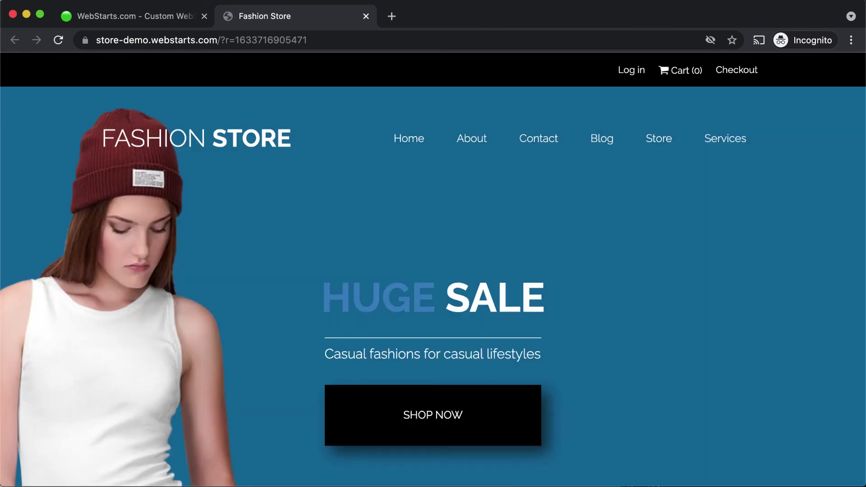
{"action": "key", "text": "super+w"}
{"action": "scroll", "coordinate": [670, 307], "scroll_direction": "down", "scroll_amount": 2}
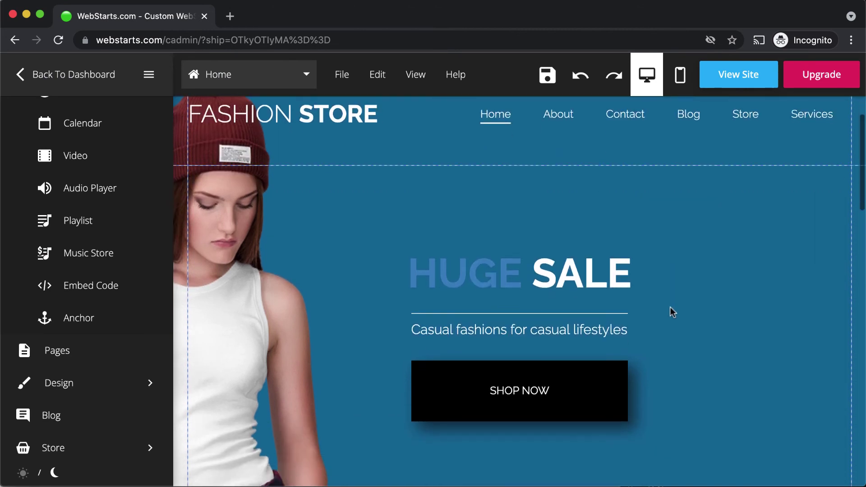
Link the SHOP NOW button to launch the YouTube video 'Working With Text' in a popup.
{"action": "left_click", "coordinate": [566, 398]}
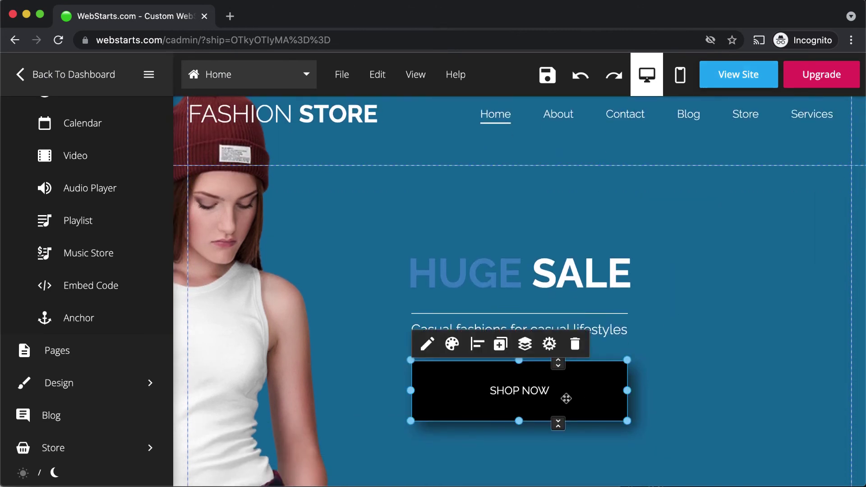
{"action": "left_click", "coordinate": [549, 344]}
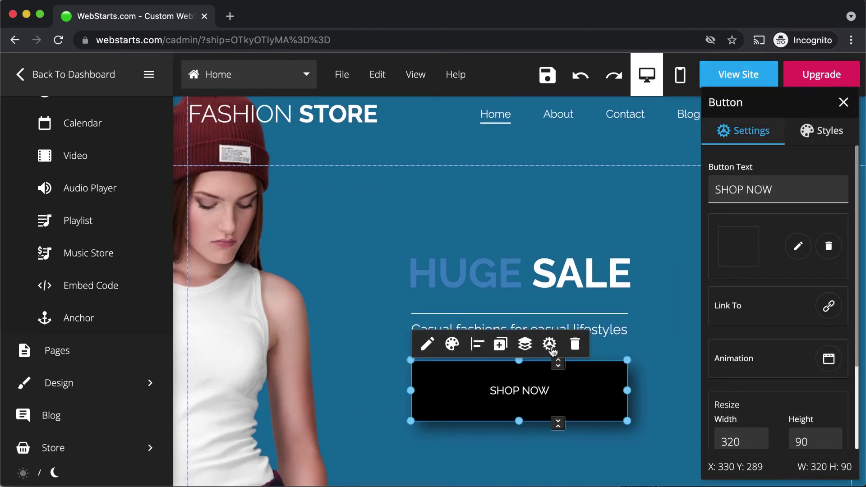
{"action": "left_click", "coordinate": [830, 307]}
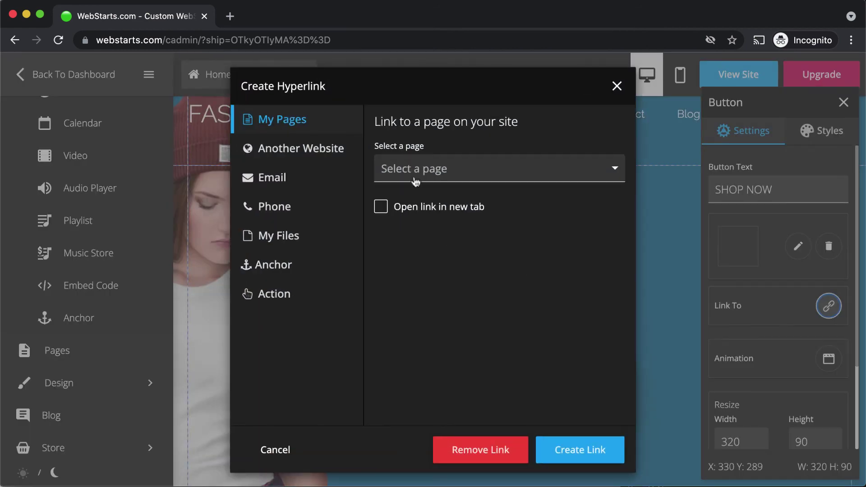
{"action": "left_click", "coordinate": [285, 294]}
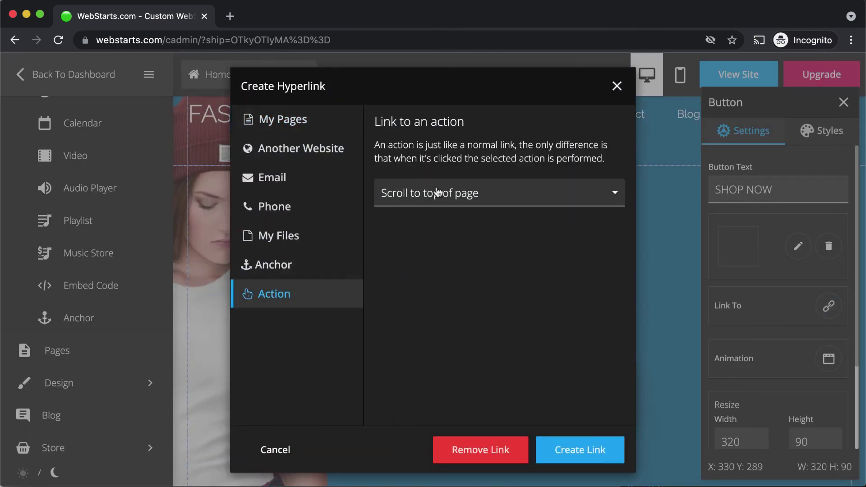
{"action": "left_click", "coordinate": [437, 192]}
{"action": "left_click", "coordinate": [451, 310]}
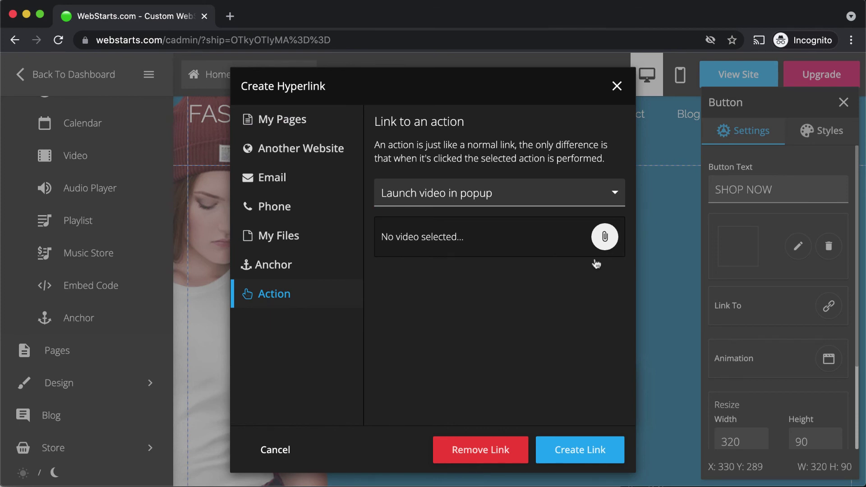
{"action": "left_click", "coordinate": [606, 244]}
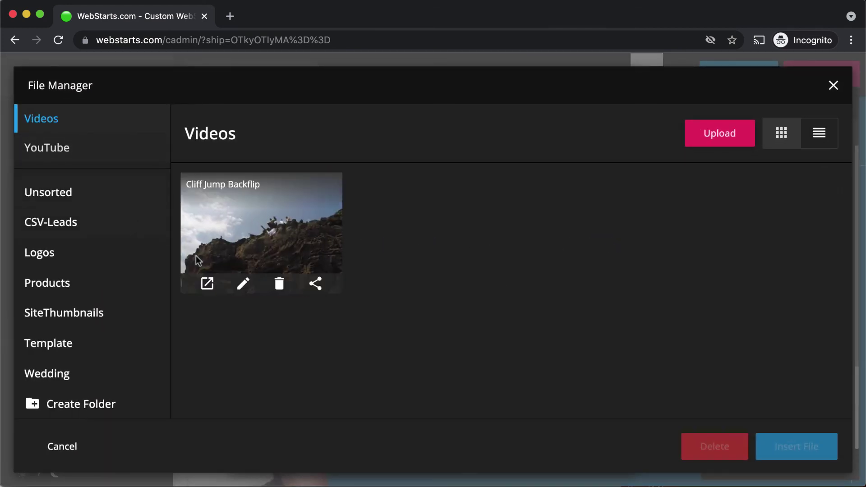
{"action": "left_click", "coordinate": [111, 155]}
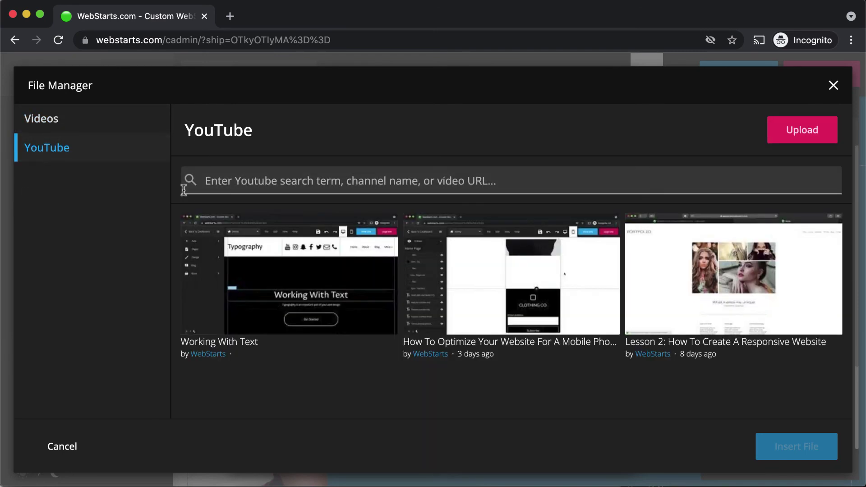
{"action": "left_click", "coordinate": [253, 244]}
{"action": "left_click", "coordinate": [796, 446]}
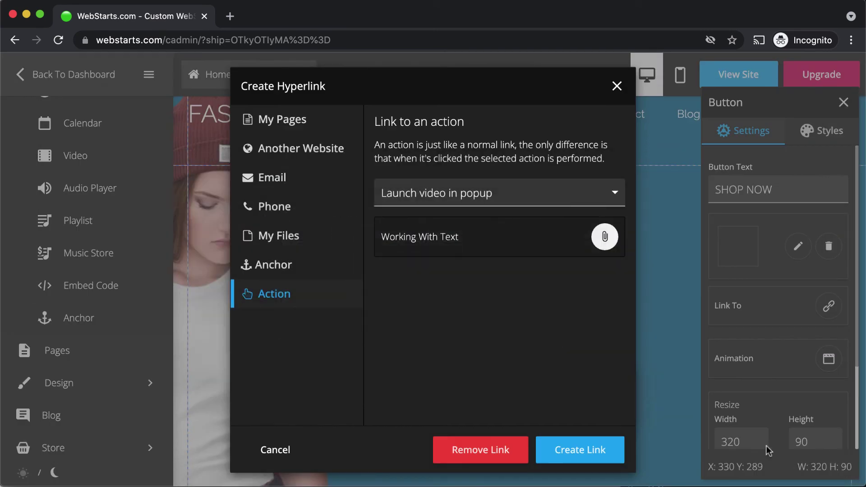
{"action": "left_click", "coordinate": [591, 447]}
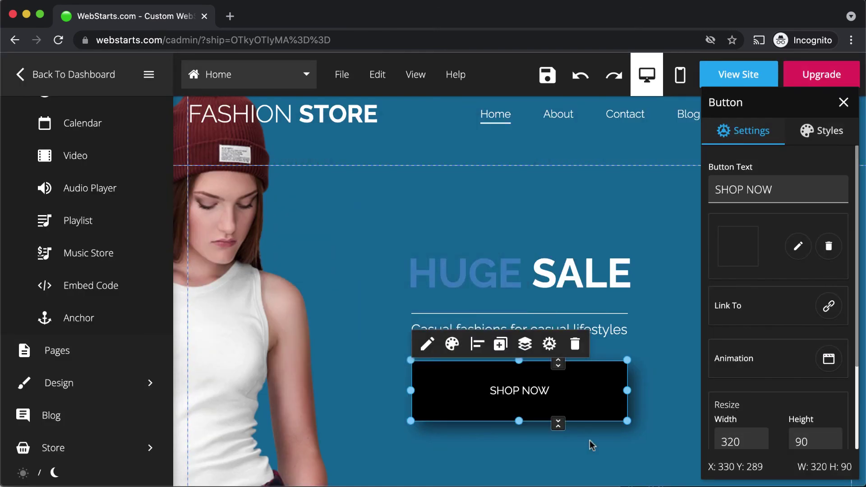
Save the page, test the SHOP NOW video popup on the live site, and return to the editor.
{"action": "left_click", "coordinate": [552, 81]}
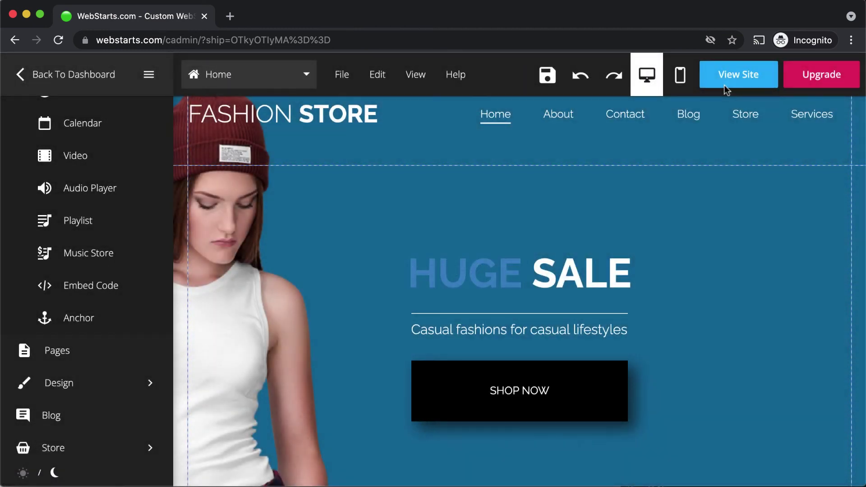
{"action": "left_click", "coordinate": [724, 85]}
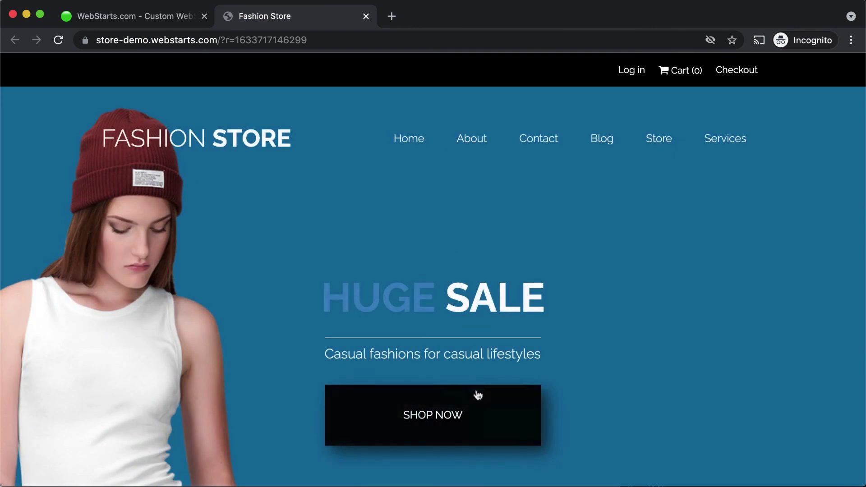
{"action": "left_click", "coordinate": [480, 404]}
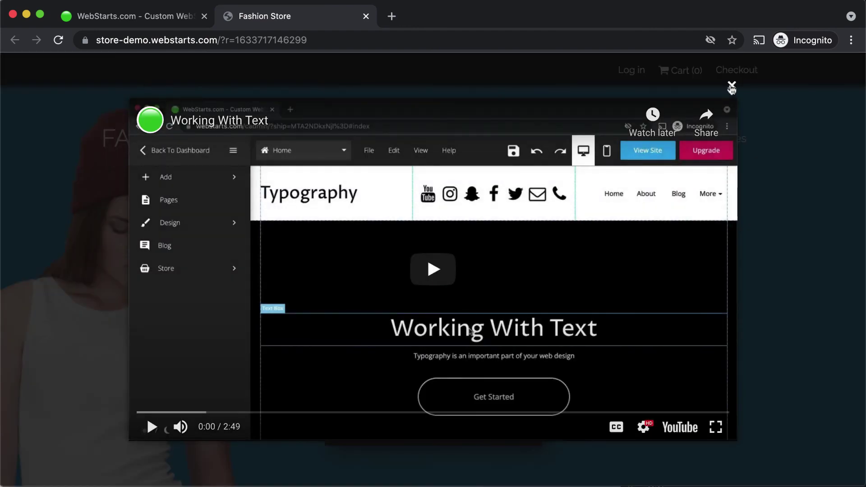
{"action": "key", "text": "super+w"}
{"action": "left_click", "coordinate": [598, 461]}
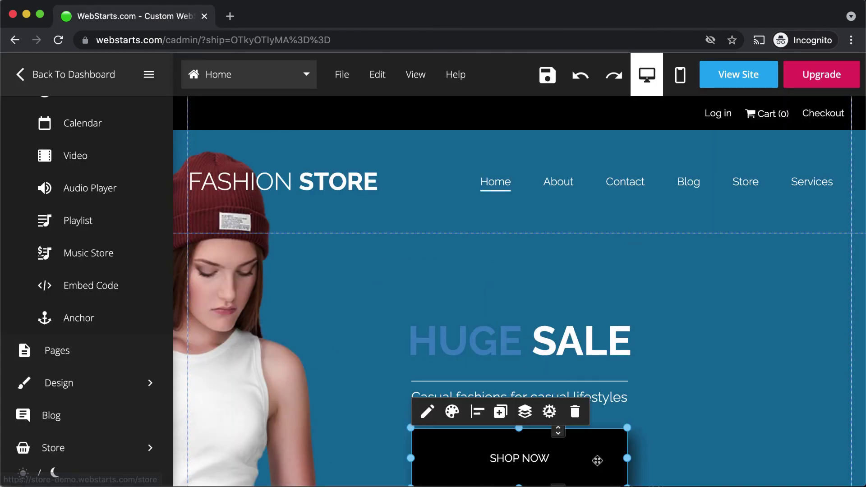
Relink the SHOP NOW button to the uploaded invoice PDF file.
{"action": "left_click", "coordinate": [550, 412]}
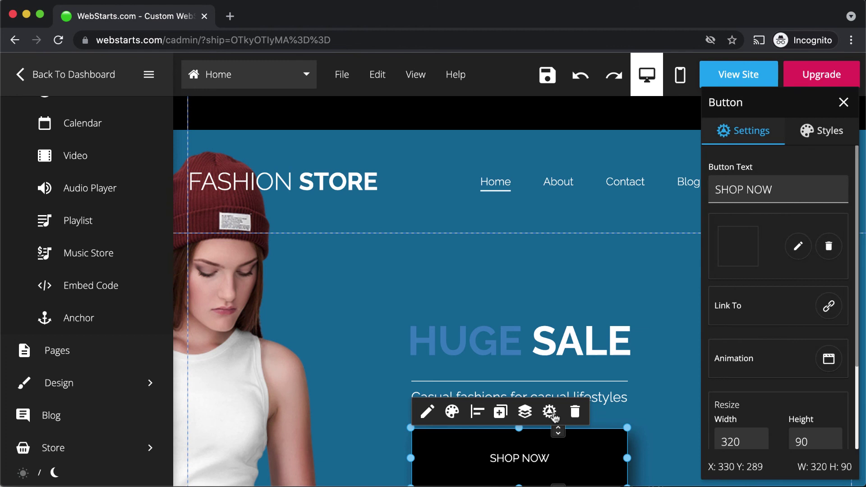
{"action": "left_click", "coordinate": [829, 306]}
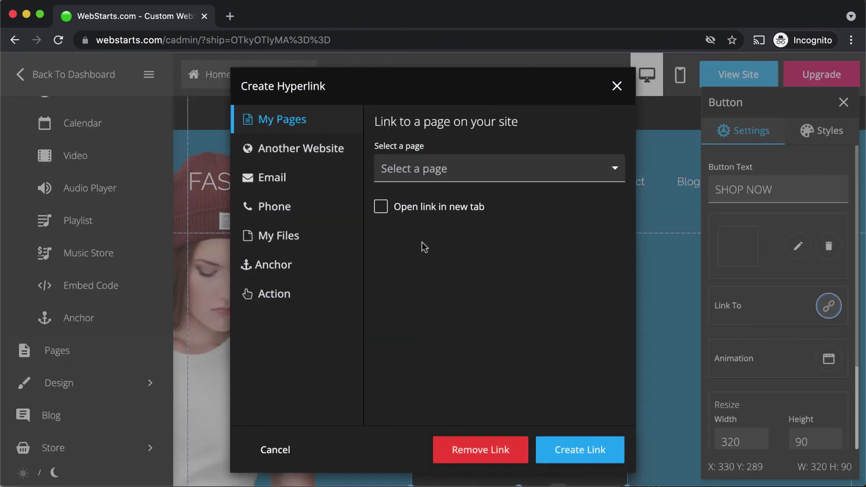
{"action": "left_click", "coordinate": [292, 241]}
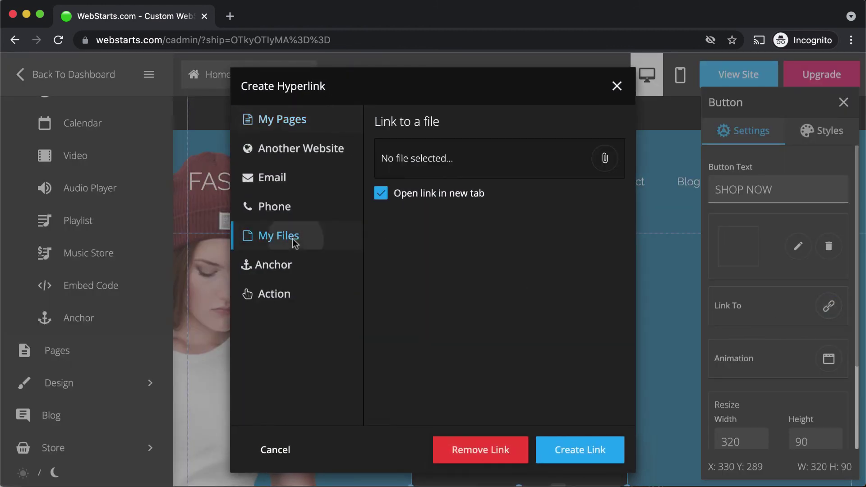
{"action": "left_click", "coordinate": [604, 159]}
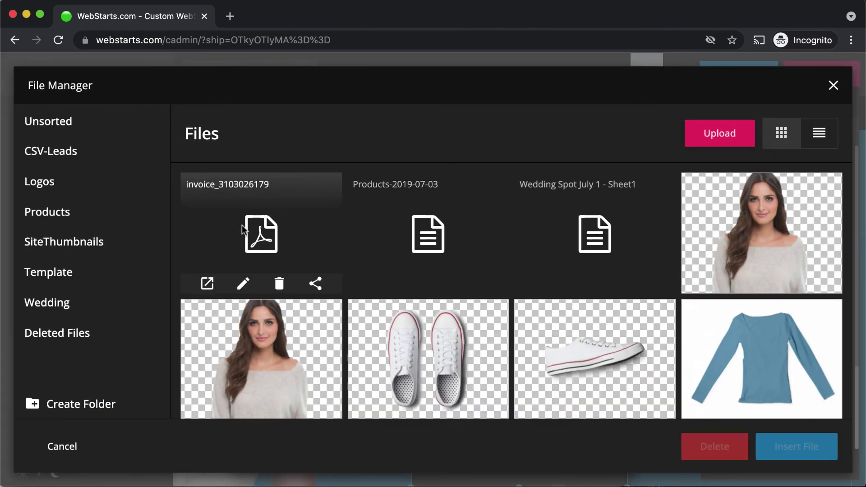
{"action": "left_click", "coordinate": [263, 230]}
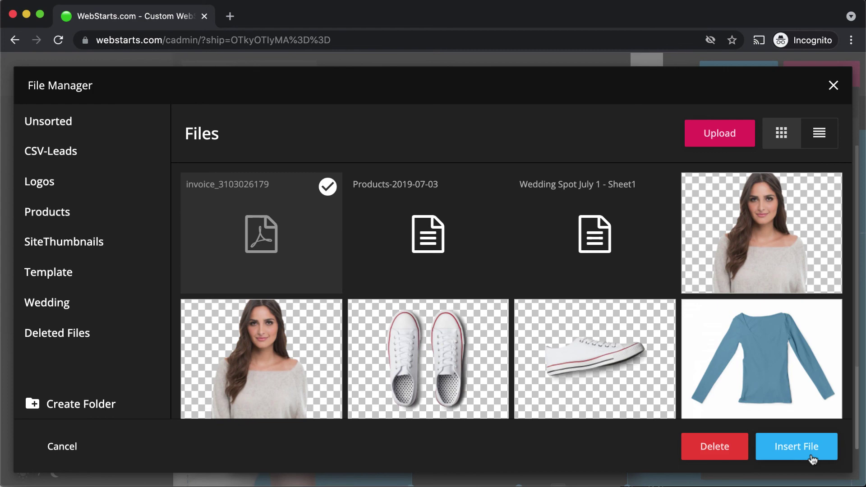
{"action": "left_click", "coordinate": [795, 446]}
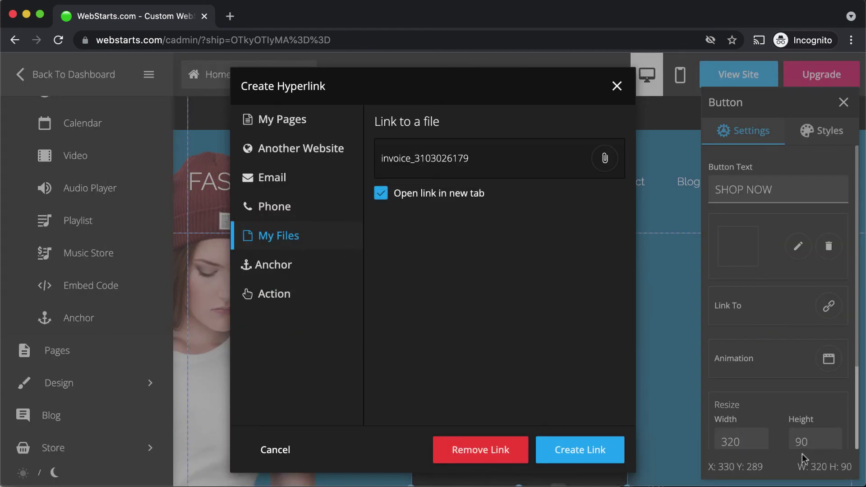
{"action": "left_click", "coordinate": [606, 458]}
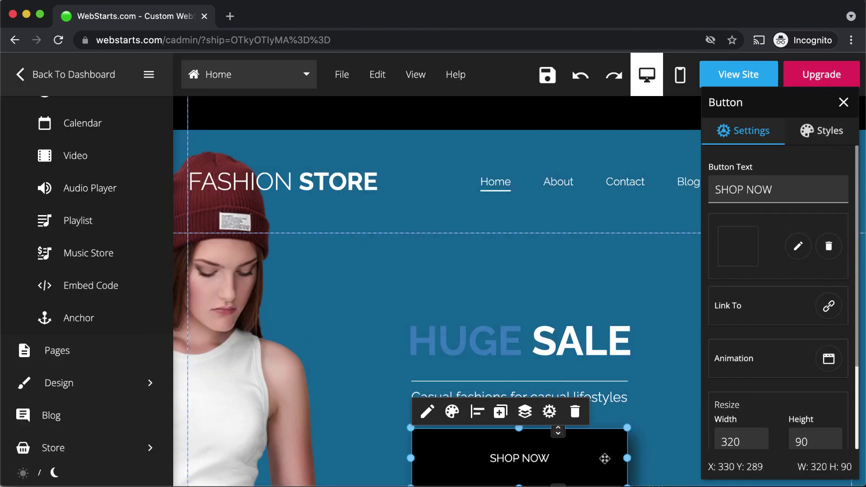
Save the page and confirm SHOP NOW opens the invoice PDF on the live site.
{"action": "left_click", "coordinate": [546, 75]}
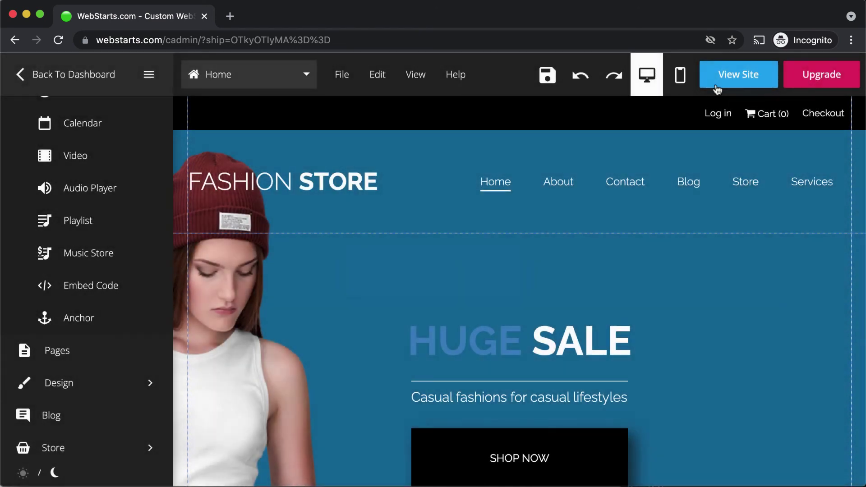
{"action": "left_click", "coordinate": [721, 82]}
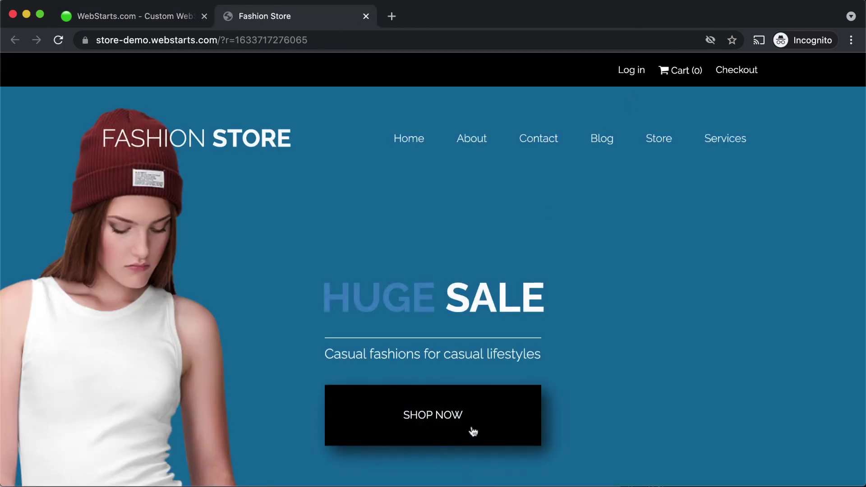
{"action": "left_click", "coordinate": [475, 430]}
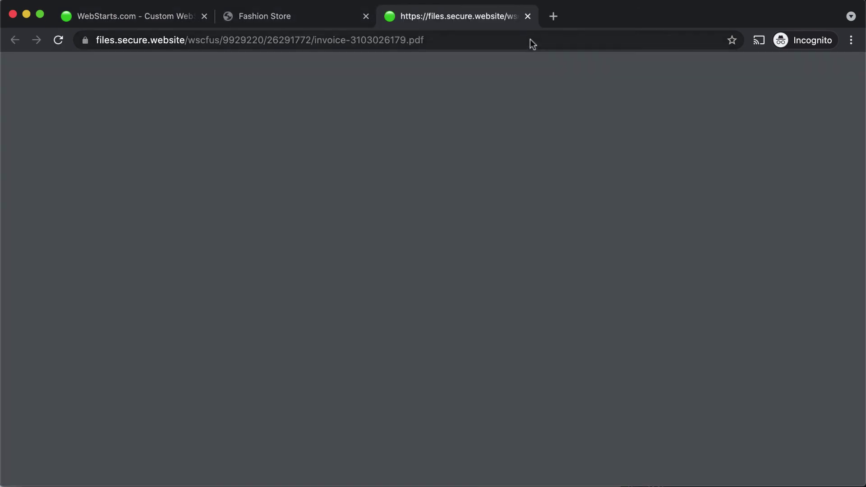